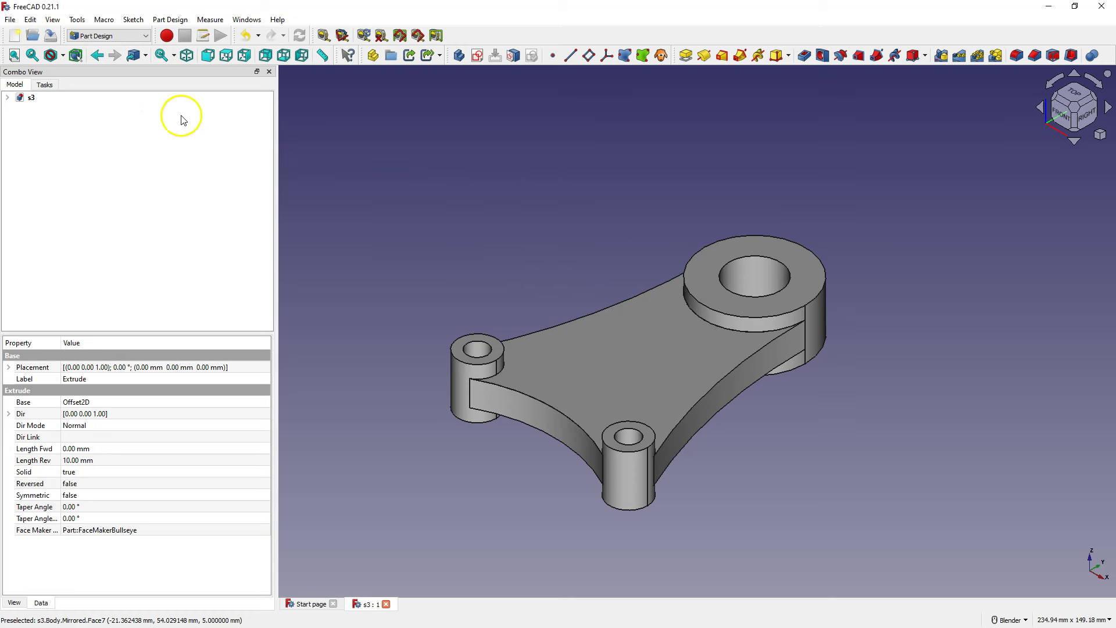
Create a new empty document, Unnamed1, beside the s3 reference model.
click(14, 35)
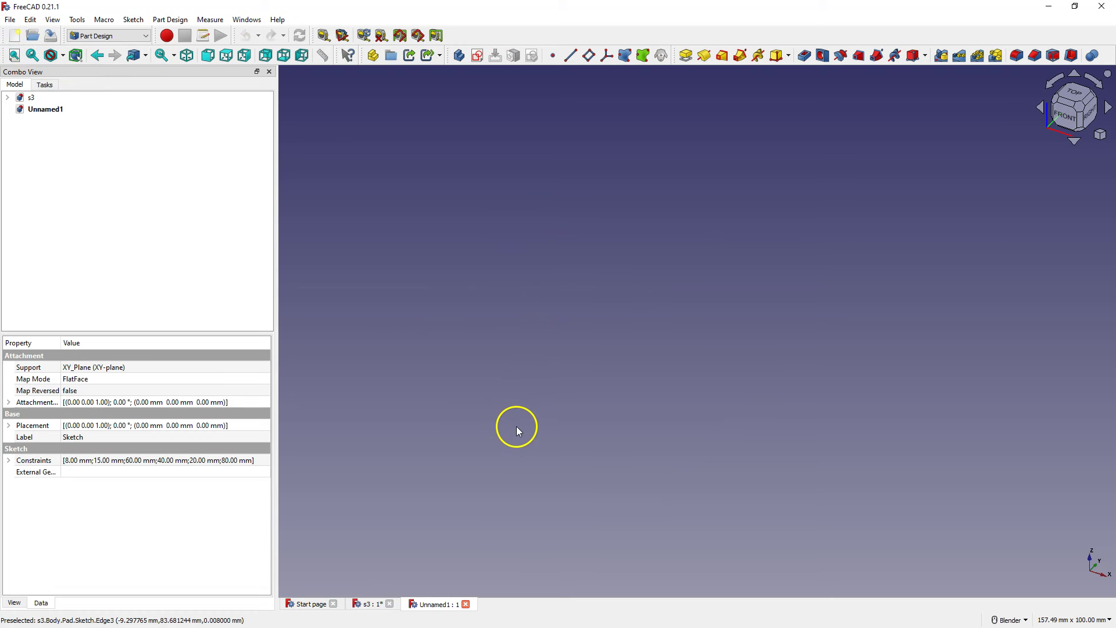
Start a sketch on the XY plane and draw a concentric circle pair left of the origin.
click(477, 60)
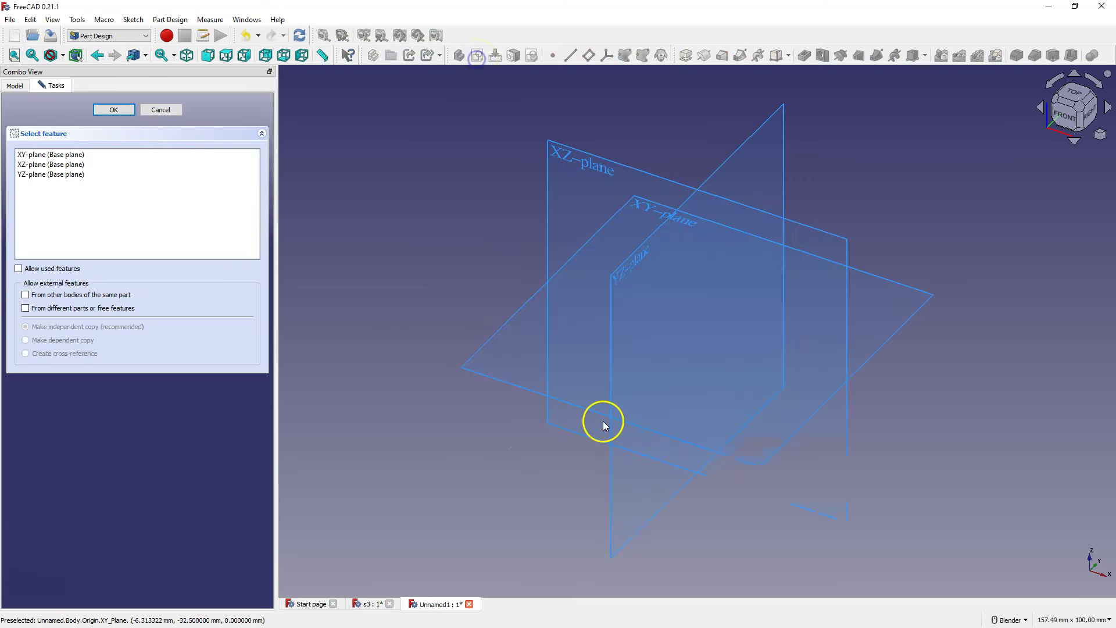
click(679, 322)
click(494, 55)
click(518, 372)
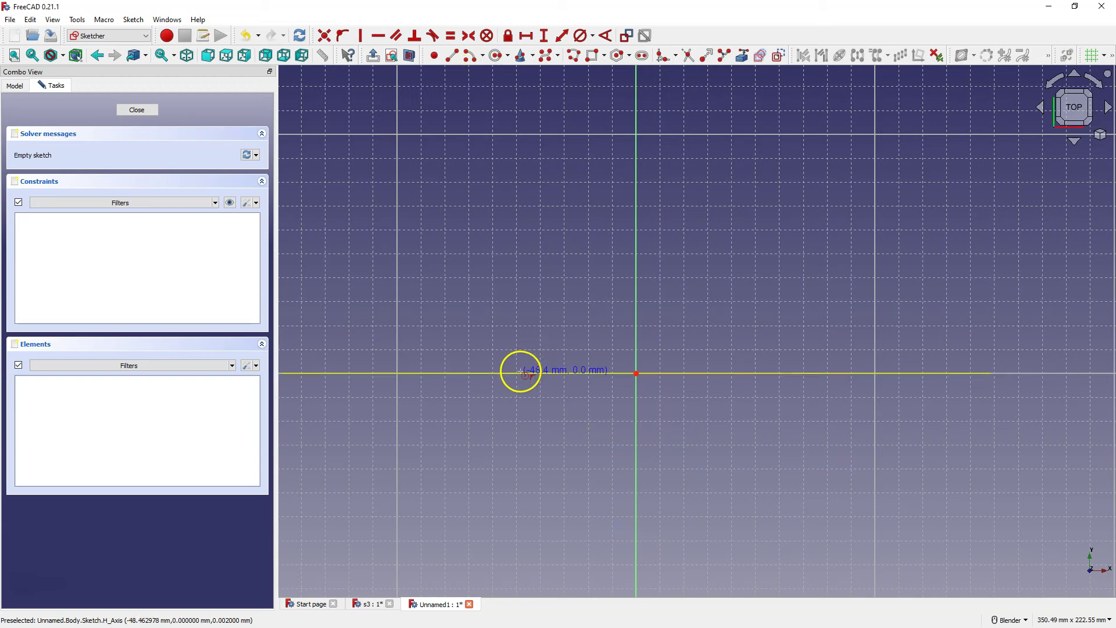
click(526, 379)
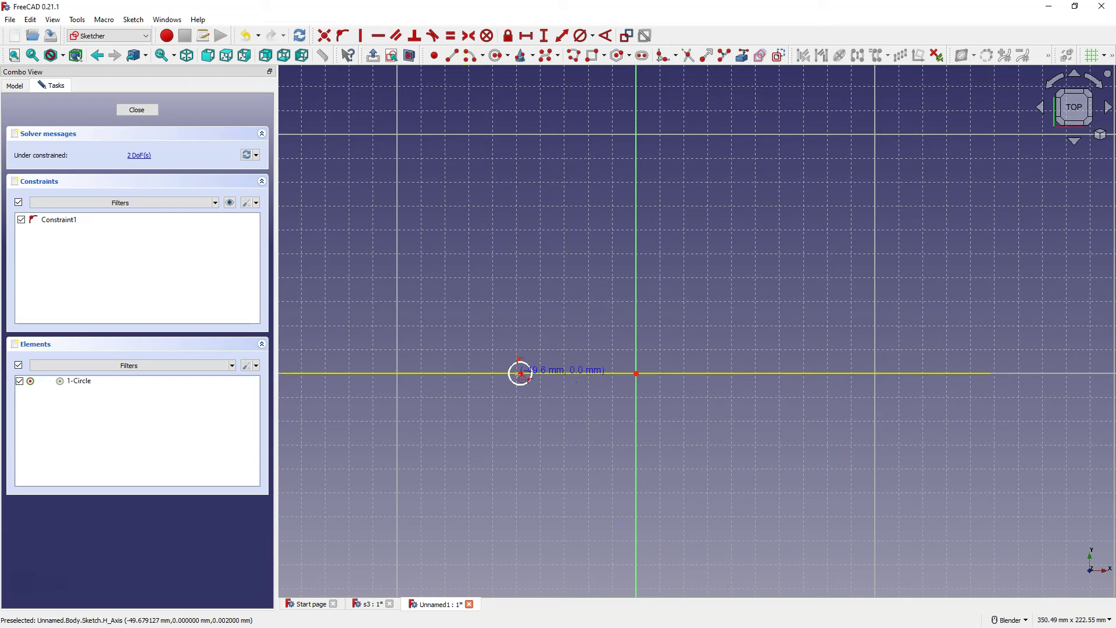
click(520, 373)
click(530, 396)
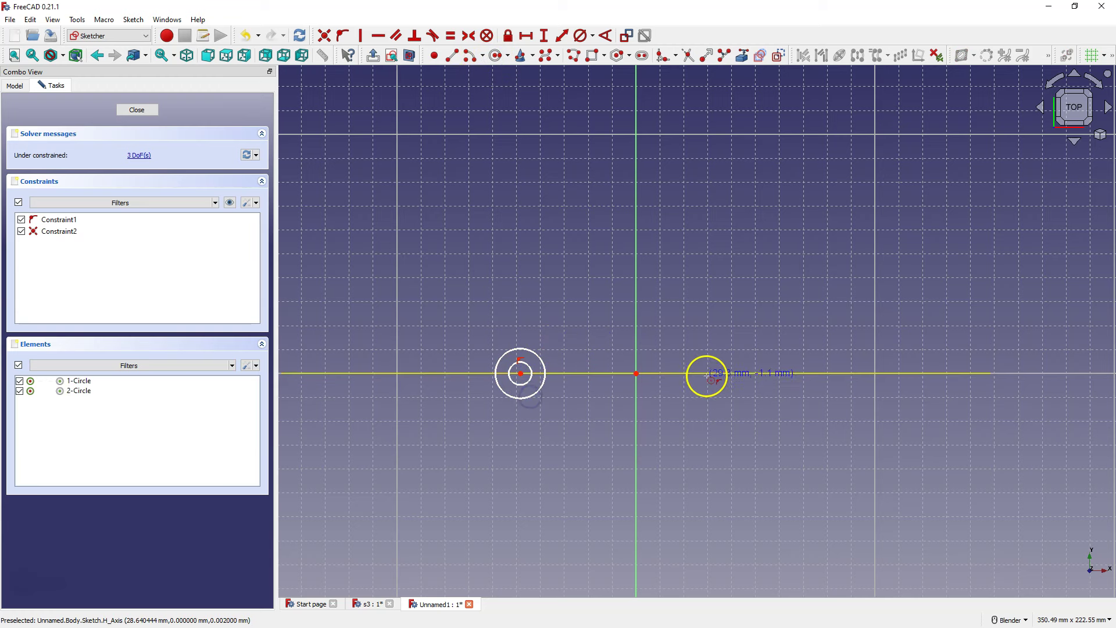
Draw concentric circle pairs right of the origin and above it on the vertical axis.
click(706, 374)
click(705, 373)
click(723, 400)
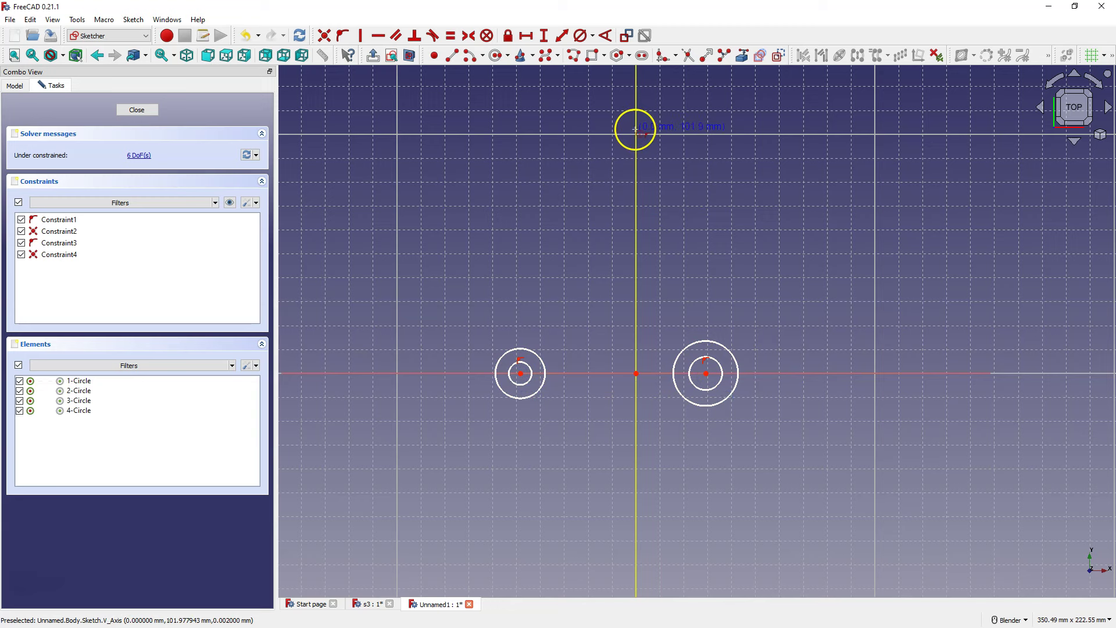
click(636, 129)
click(647, 154)
click(636, 129)
click(665, 189)
scroll(696, 334, down, 1)
scroll(697, 334, down, 1)
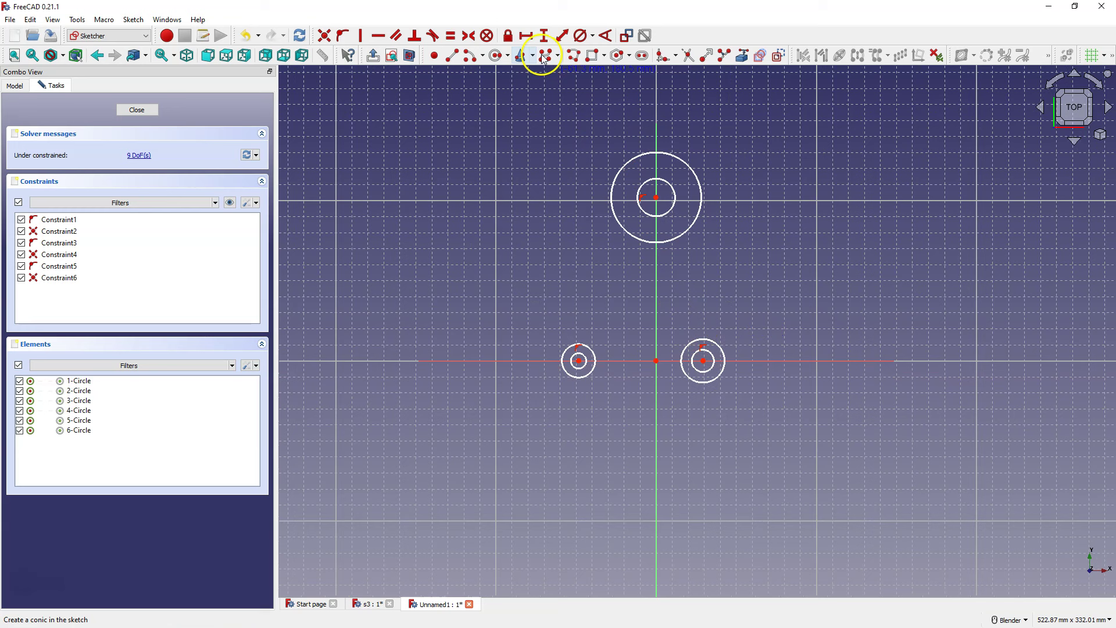
Give the top rings Ø20 and Ø40 and the lower-left rings Ø8 and Ø15 diameters.
click(580, 34)
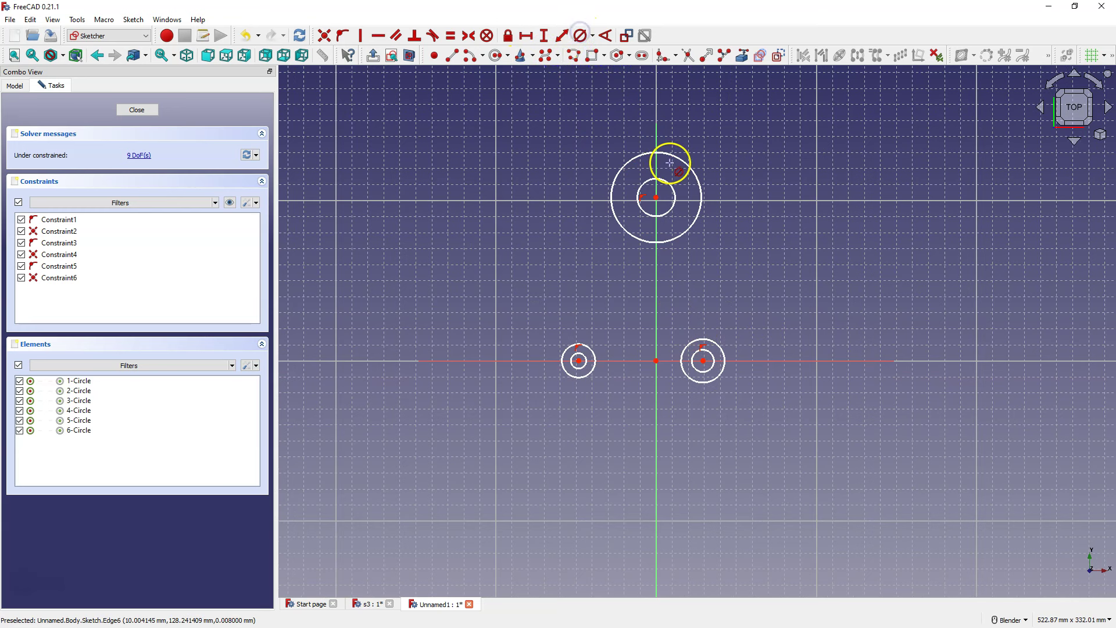
click(669, 185)
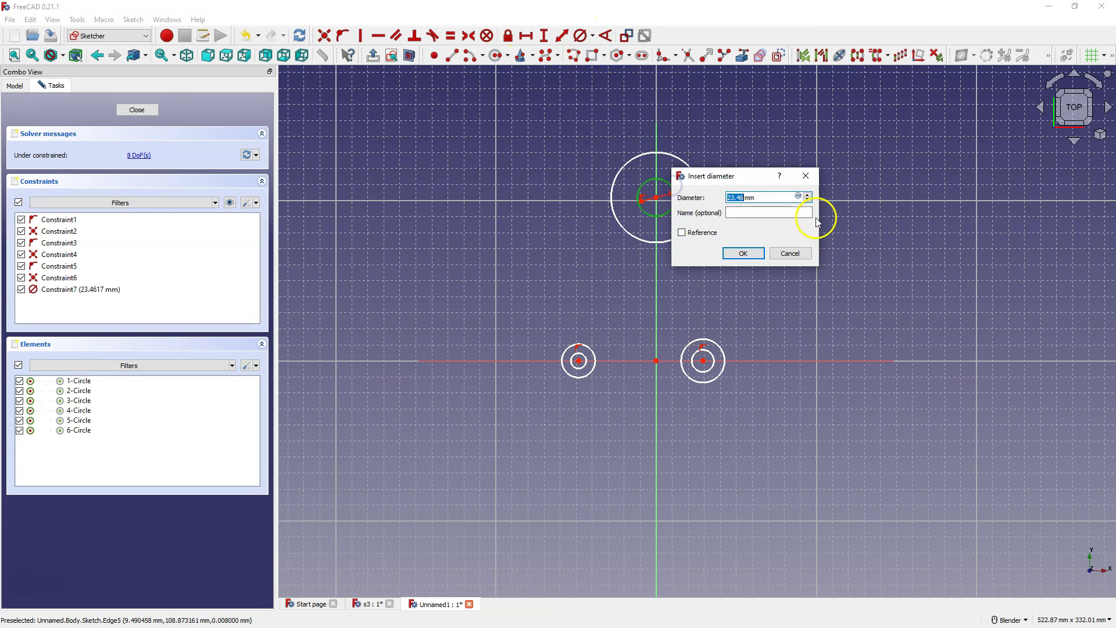
text(20)
key(Return)
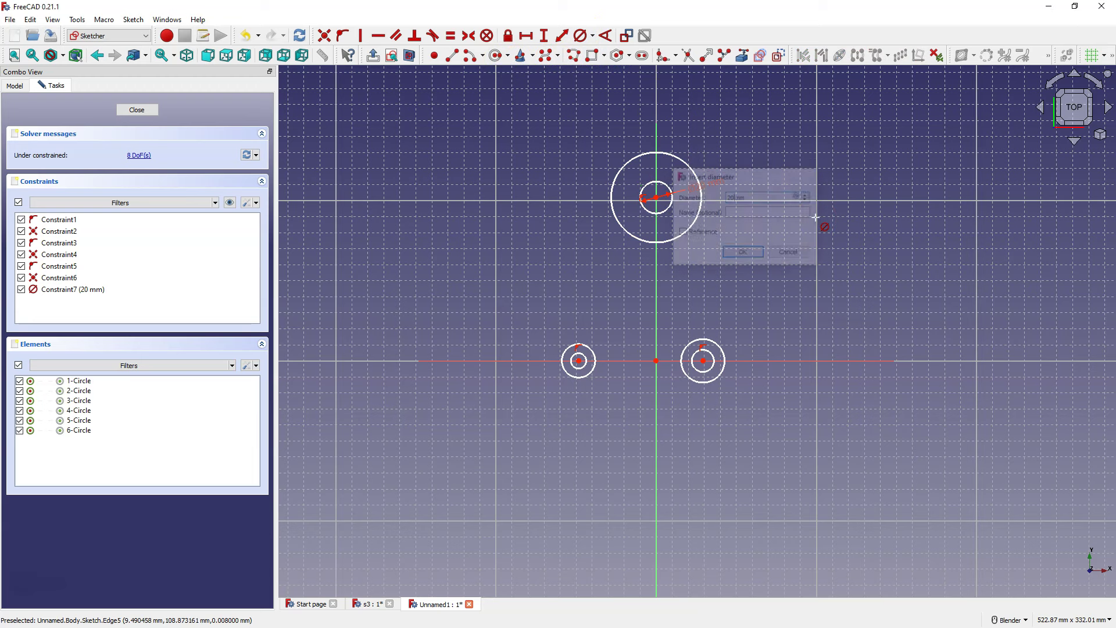
click(684, 163)
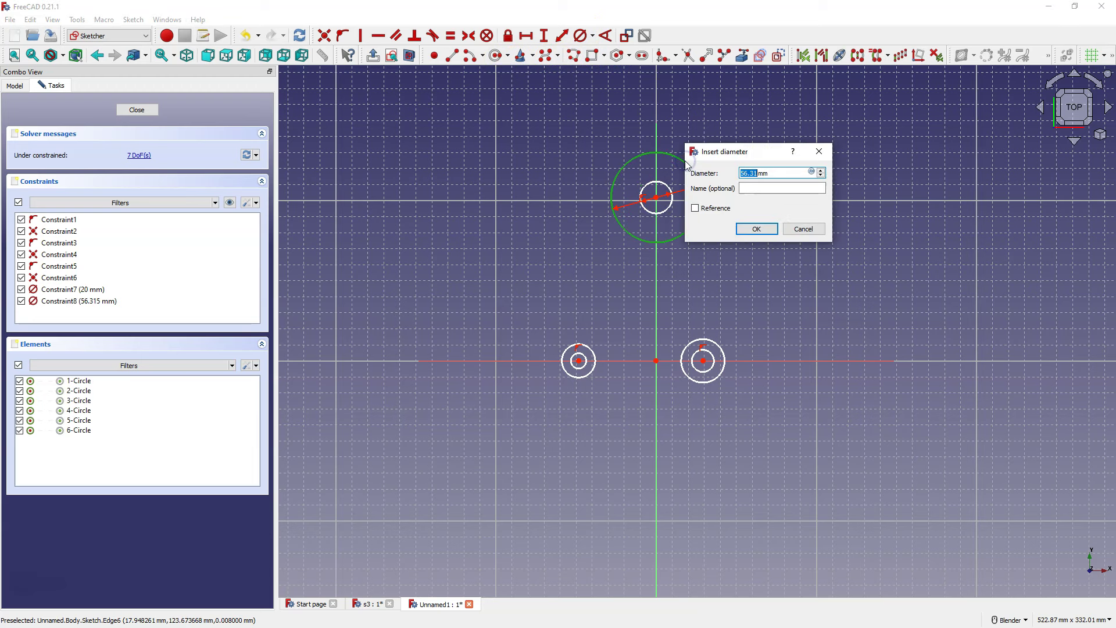
text(40)
key(Return)
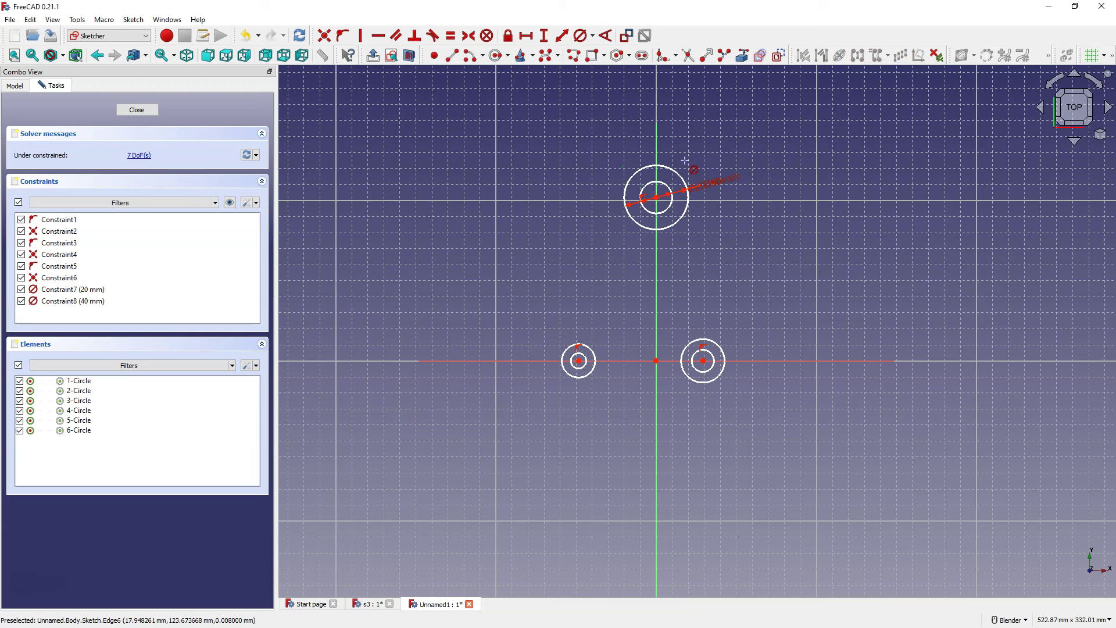
click(579, 367)
text(8)
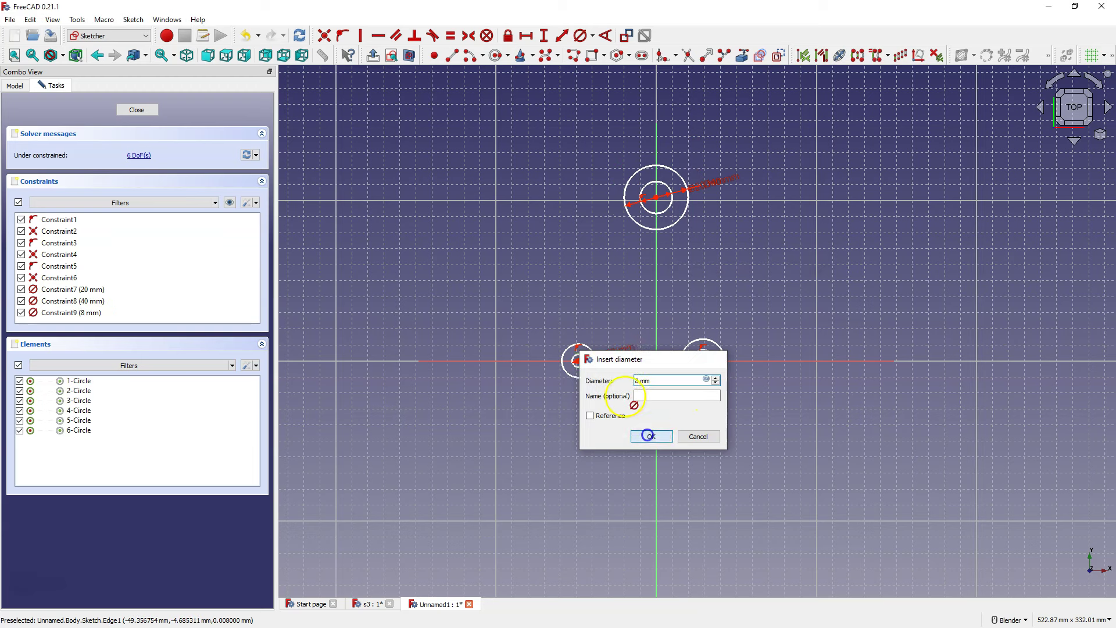
click(650, 436)
click(587, 348)
text(15)
key(Return)
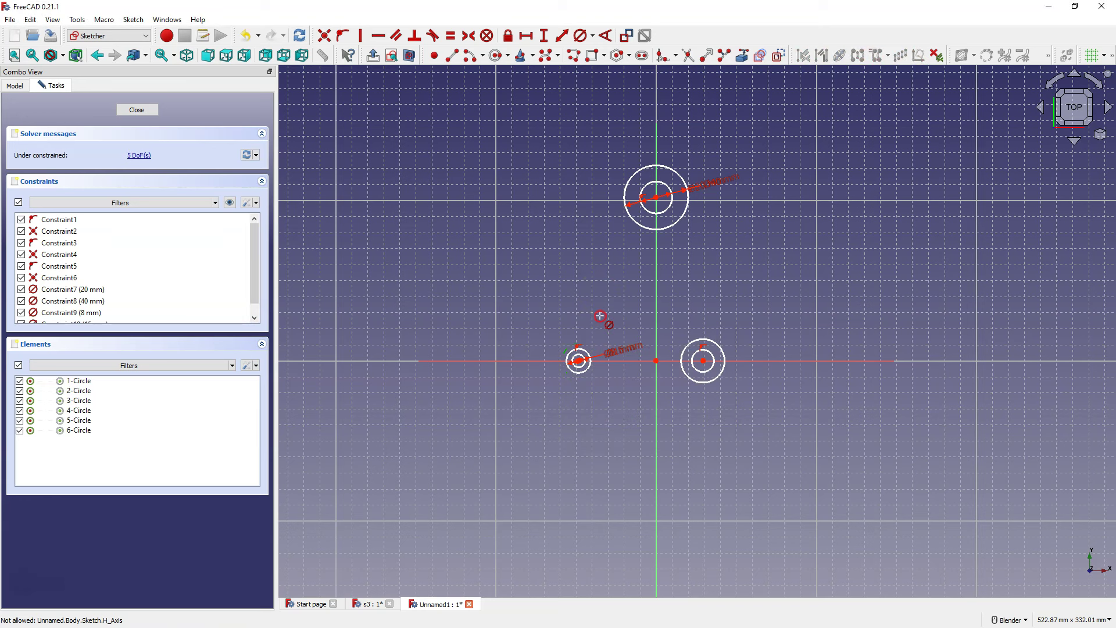
Make the lower-left and lower-right inner circles equal, and their outer circles equal.
click(708, 380)
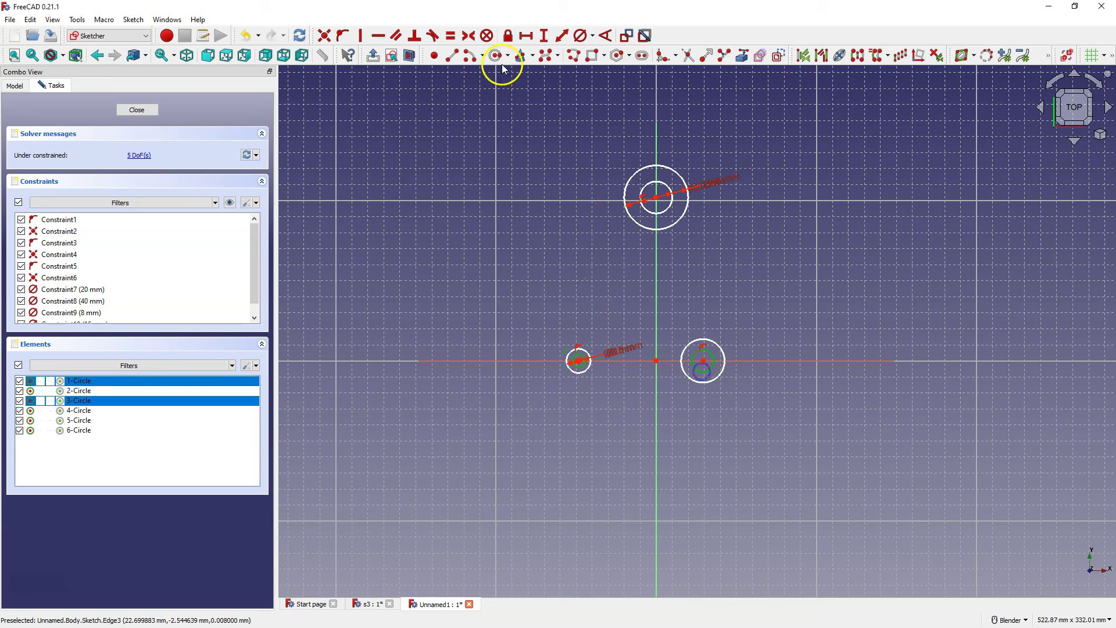
click(450, 35)
click(578, 373)
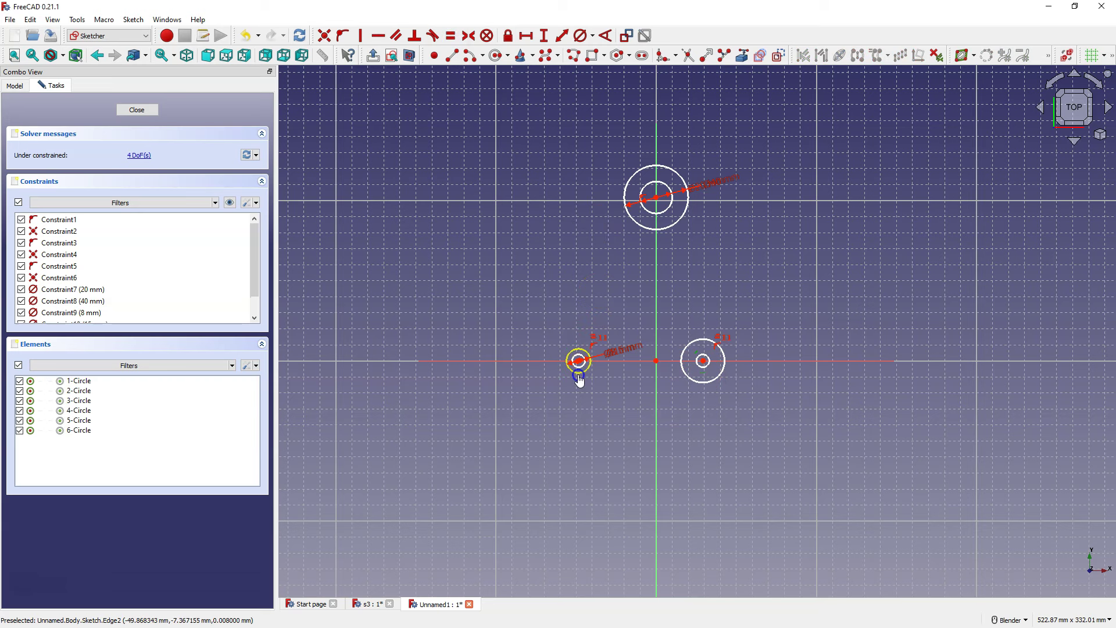
click(706, 383)
click(450, 36)
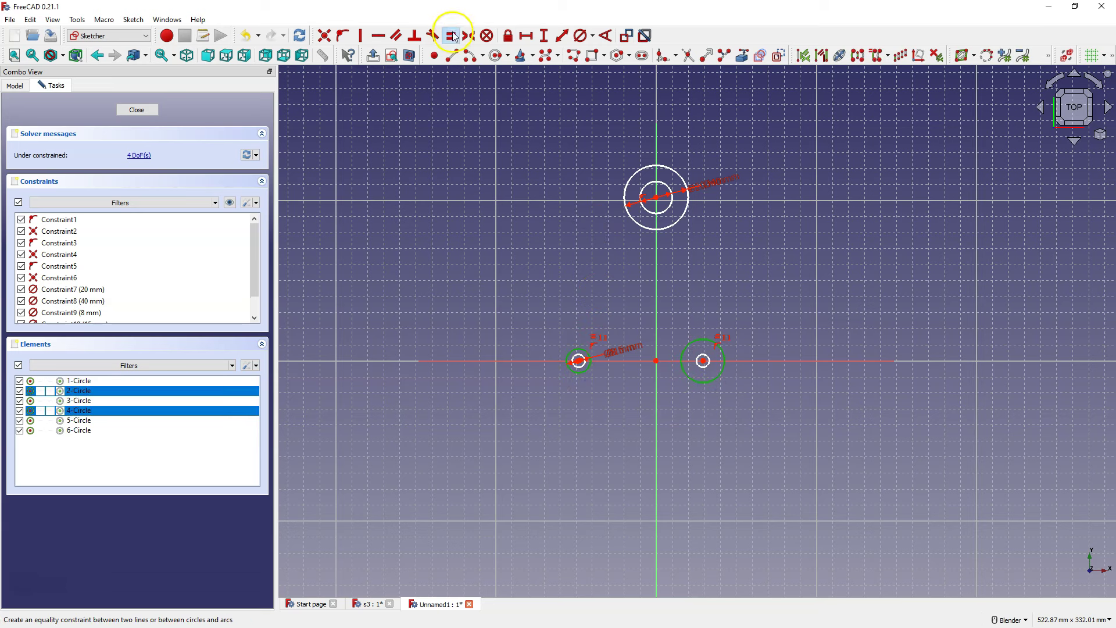
click(703, 361)
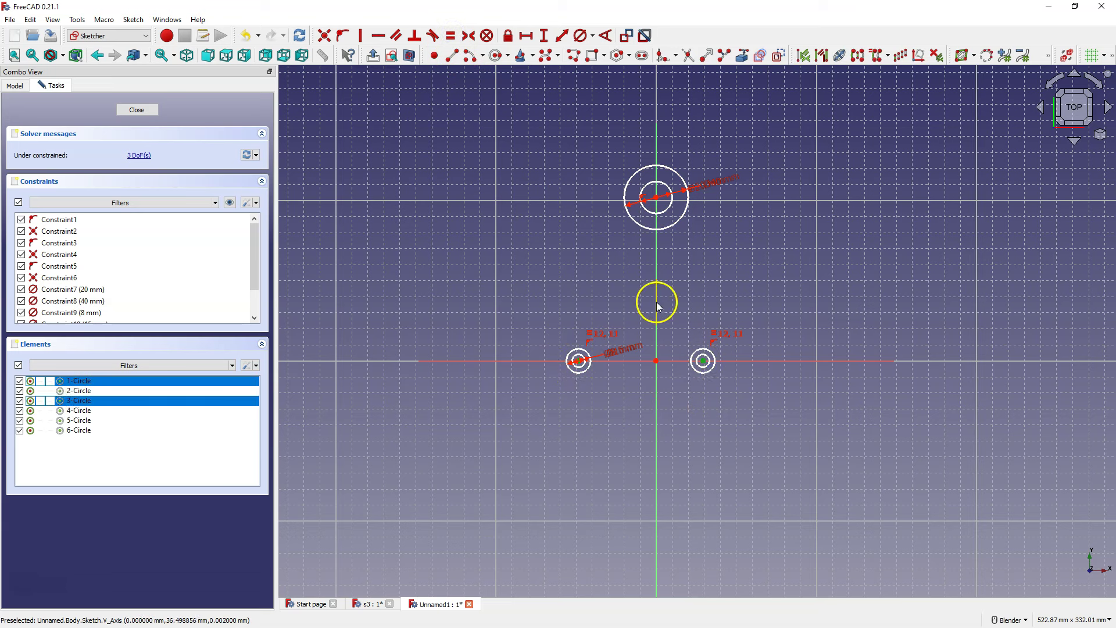
Make the lower centres symmetric, dimension their horizontal spacing, and set the top ring 80 mm above the origin.
click(489, 36)
scroll(585, 358, up, 5)
click(604, 365)
click(950, 365)
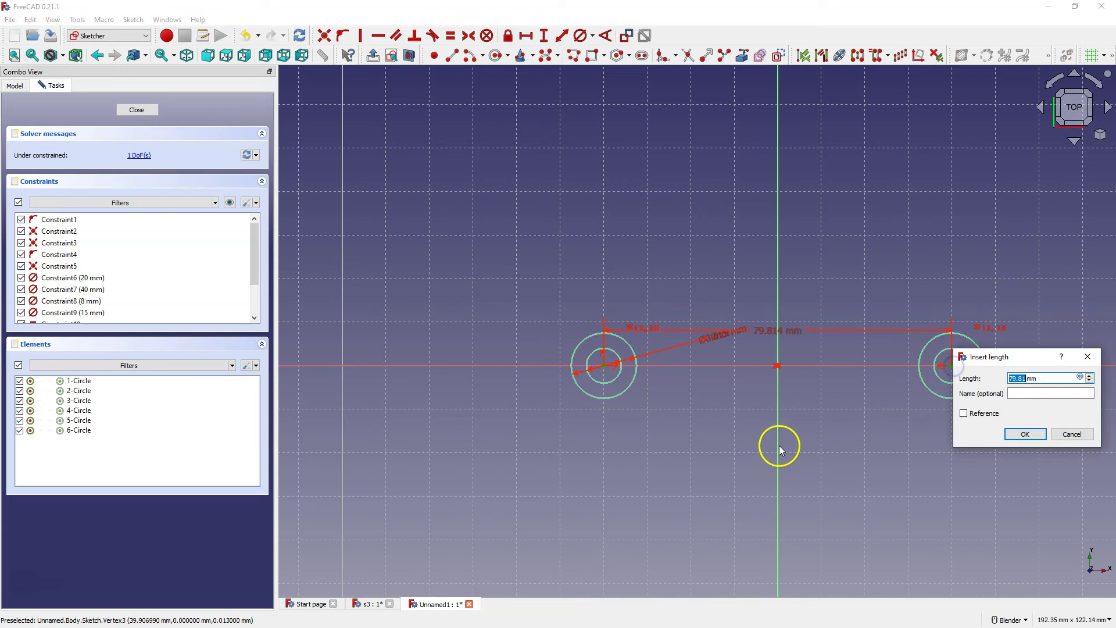
text(70)
key(Return)
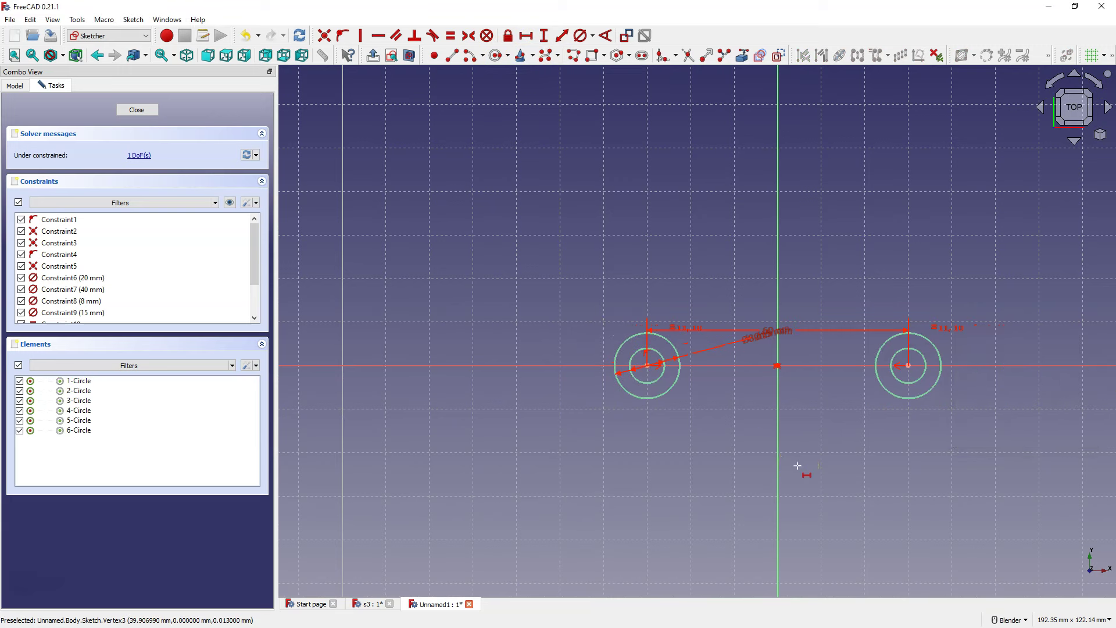
scroll(643, 361, down, 5)
click(543, 36)
click(708, 163)
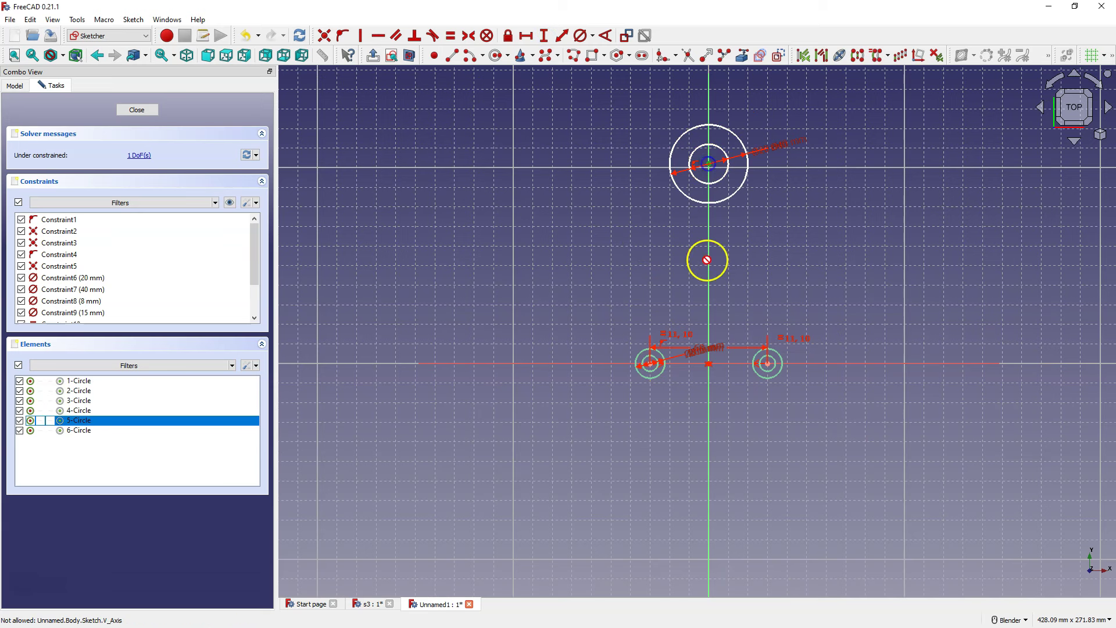
click(708, 363)
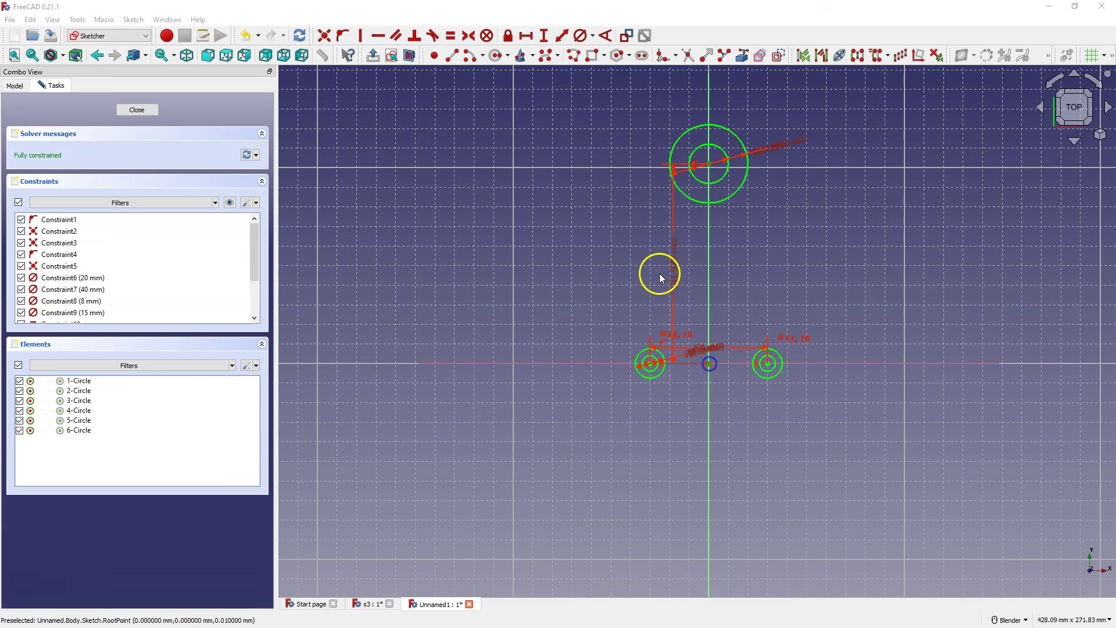
text(80)
key(Return)
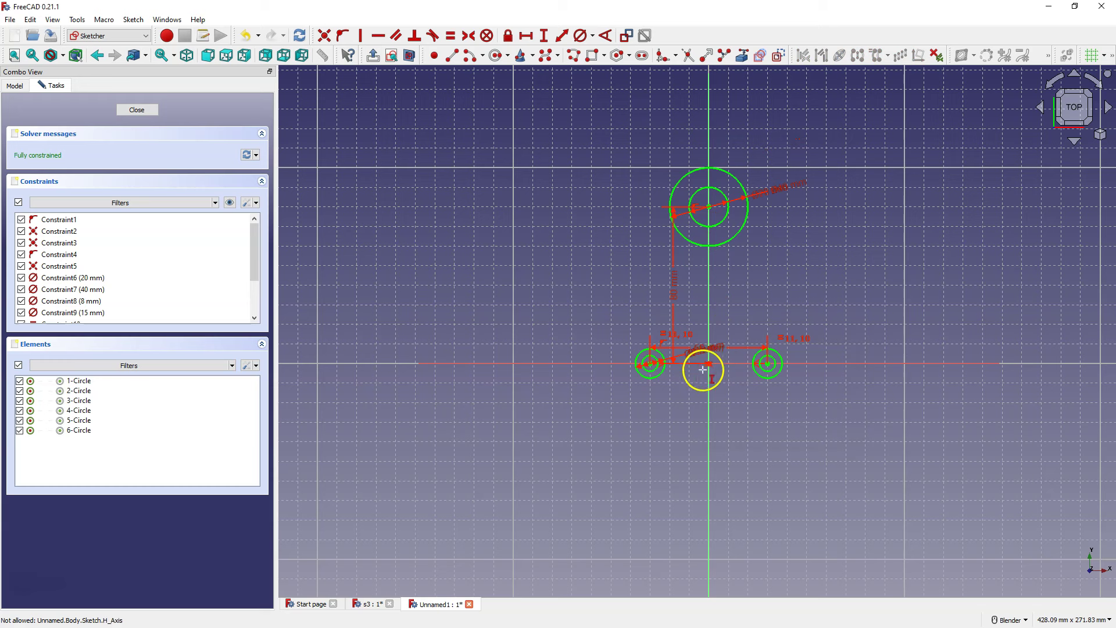
Move the 80 mm, Ø20, Ø8, Ø15 and 60 mm dimension labels clear of the geometry.
drag(674, 290, 578, 297)
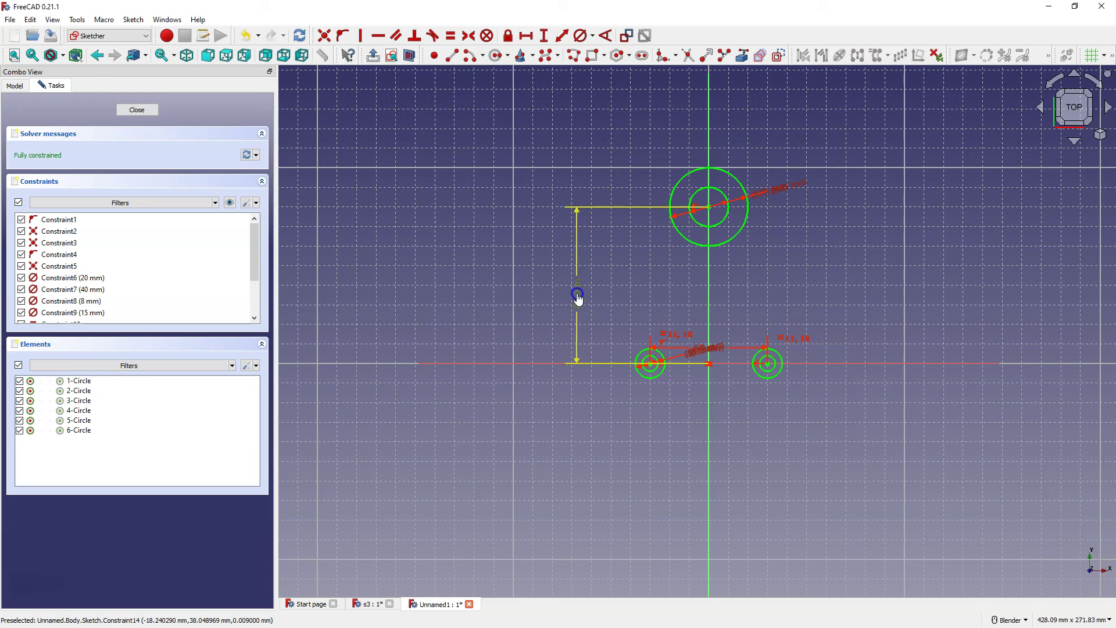
drag(775, 190, 768, 164)
drag(700, 348, 685, 408)
drag(695, 359, 640, 423)
drag(710, 349, 711, 482)
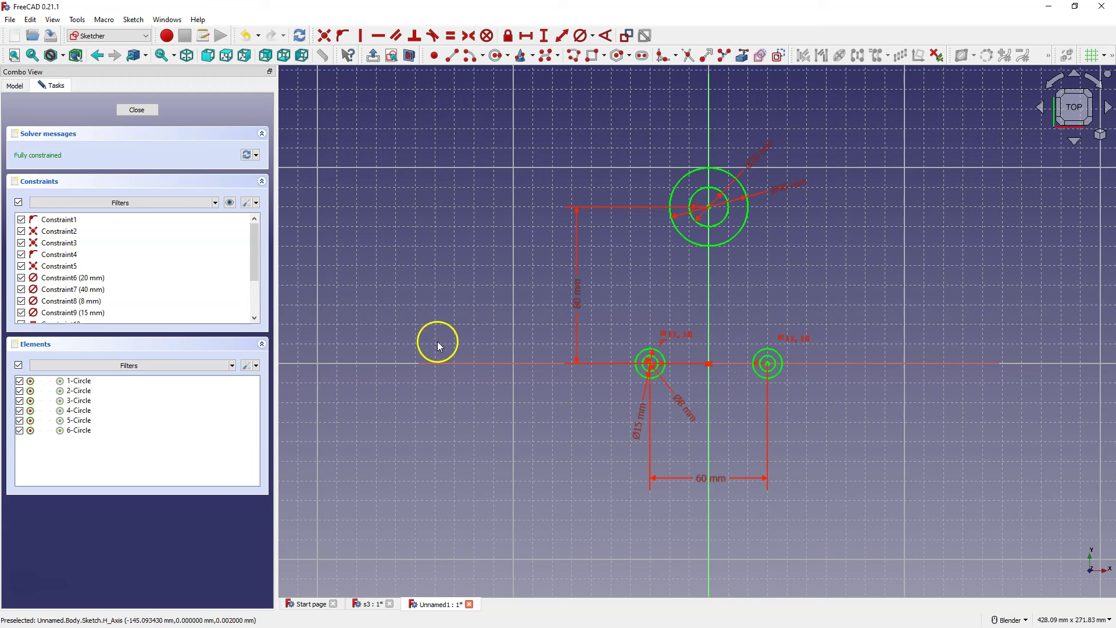
Draw two large side circles flanking the top ring and resize the left one.
click(500, 55)
click(614, 258)
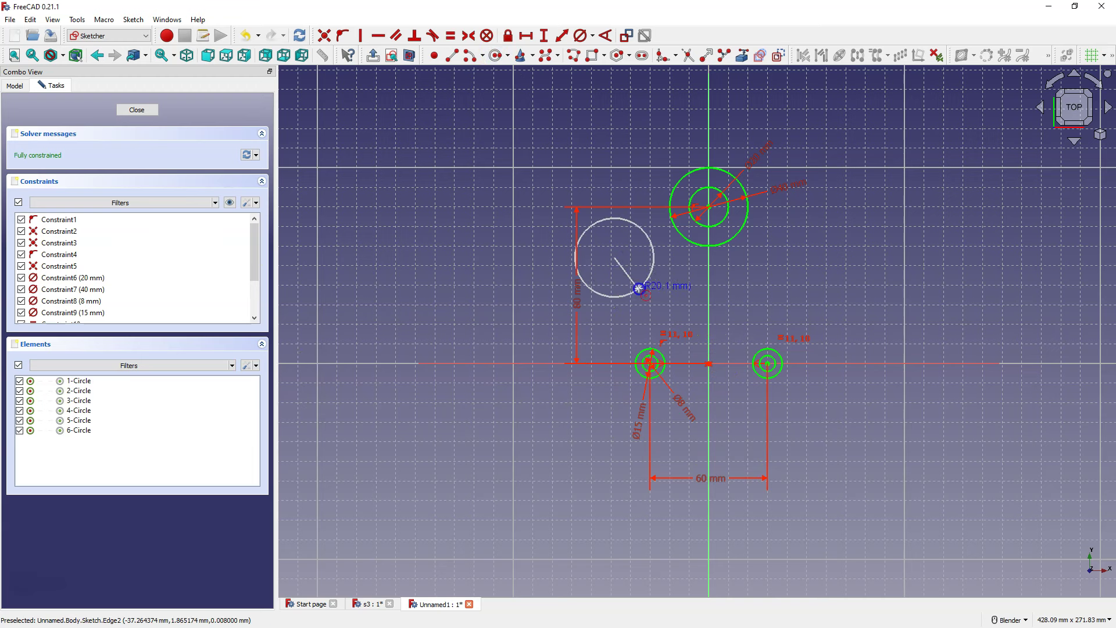
click(639, 288)
click(805, 256)
click(852, 256)
key(Escape)
mouse_move(653, 258)
mouse_down()
mouse_move(695, 279)
mouse_move(679, 295)
mouse_move(692, 327)
mouse_up()
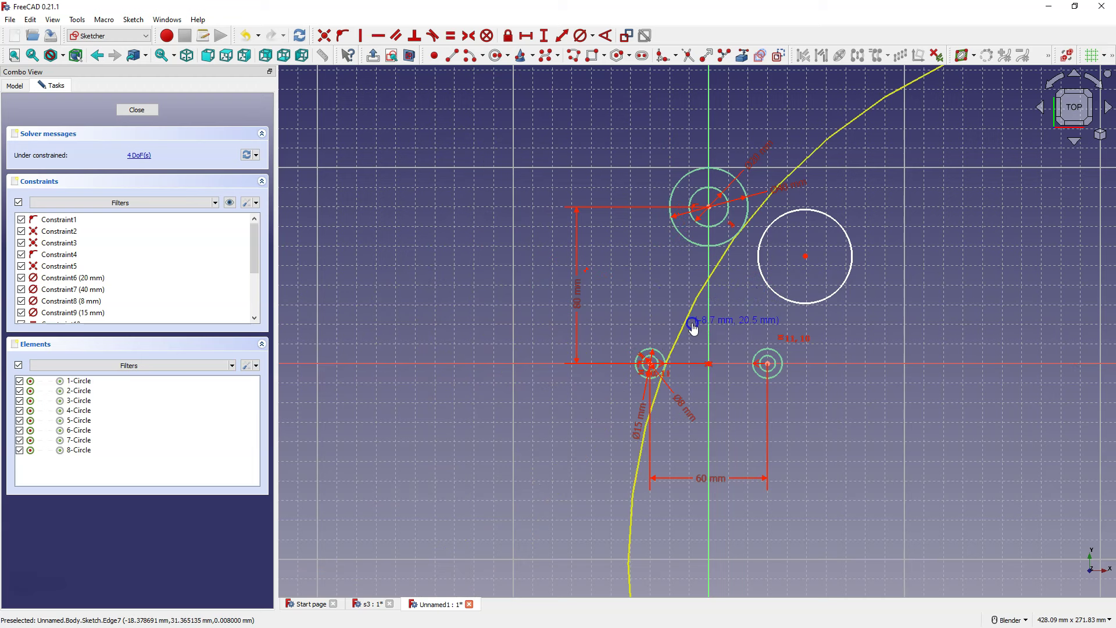
drag(693, 327, 667, 299)
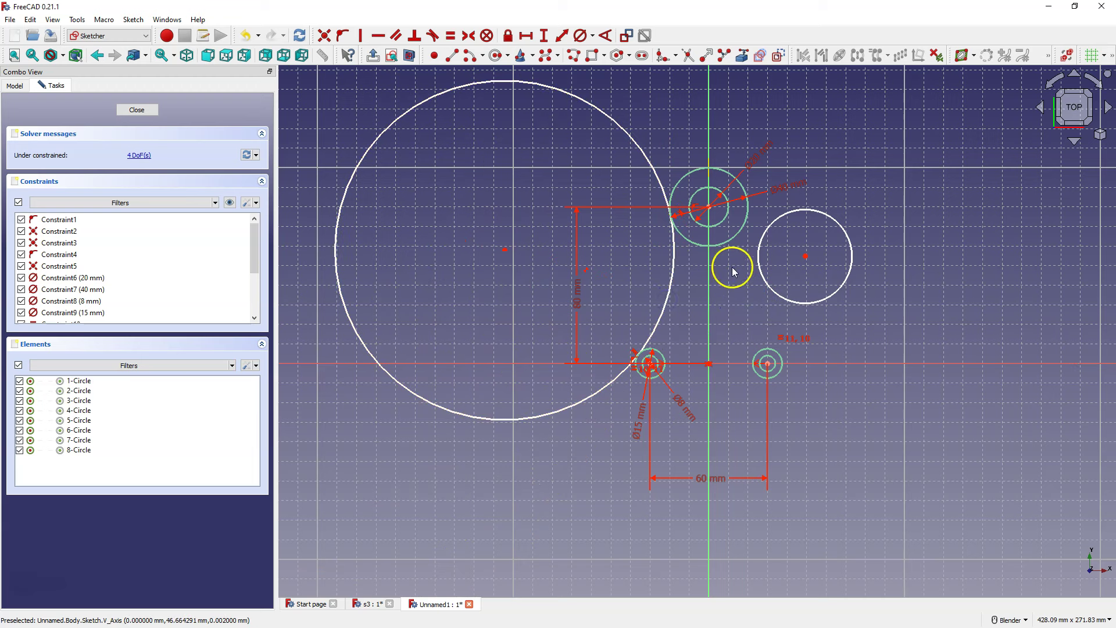
Make the right circle tangent to the Ø40 ring and lower-right ring, and align its arc endpoint horizontally.
click(758, 247)
click(744, 223)
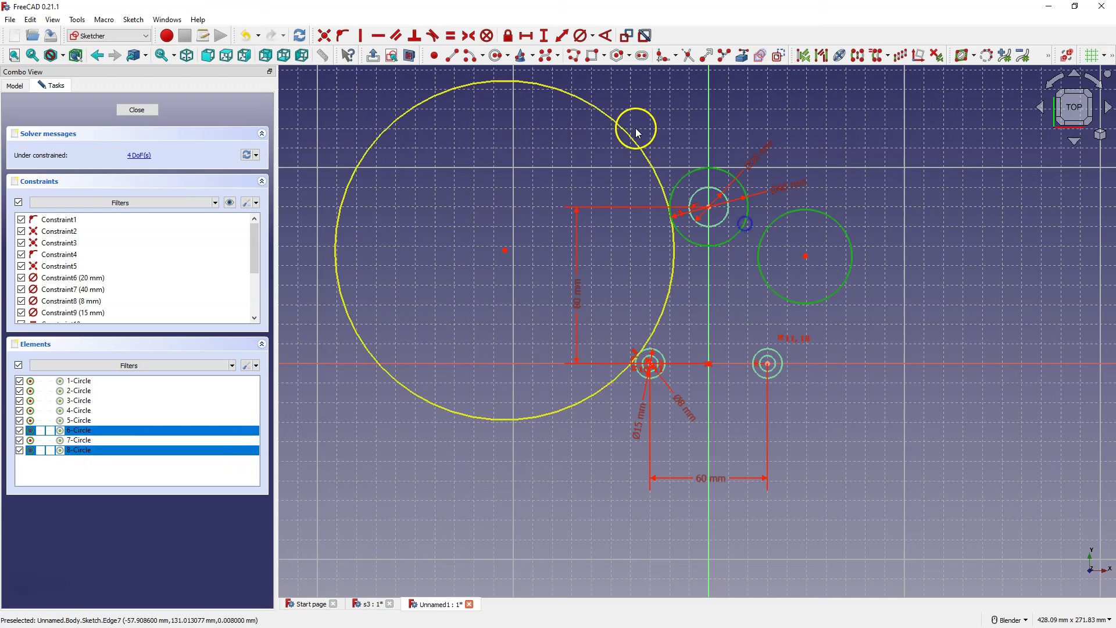
click(432, 35)
click(773, 312)
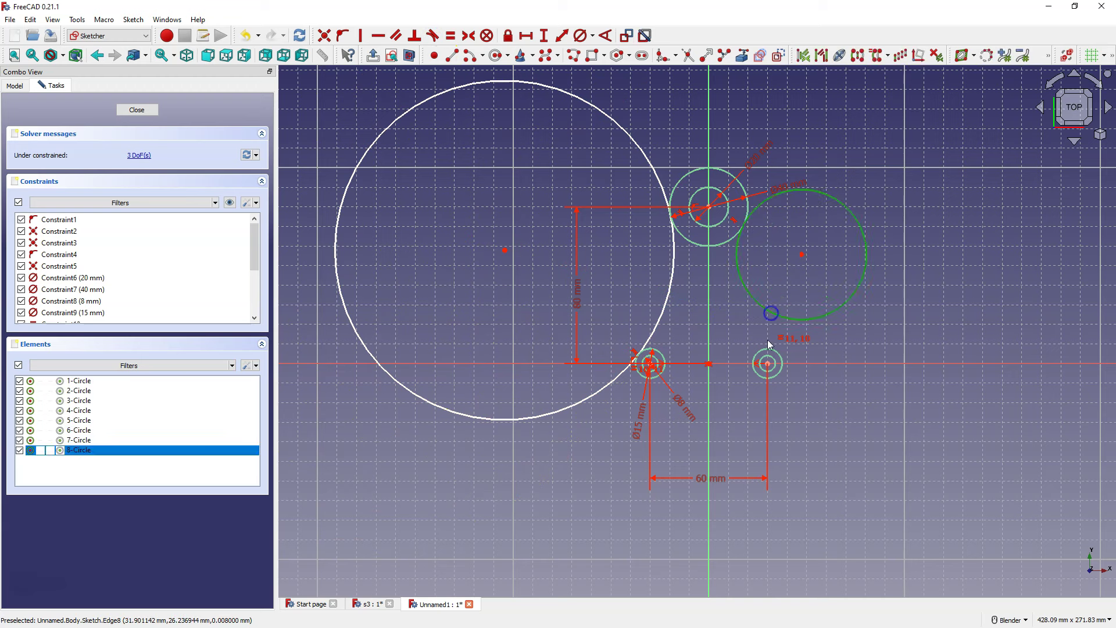
click(767, 350)
click(432, 36)
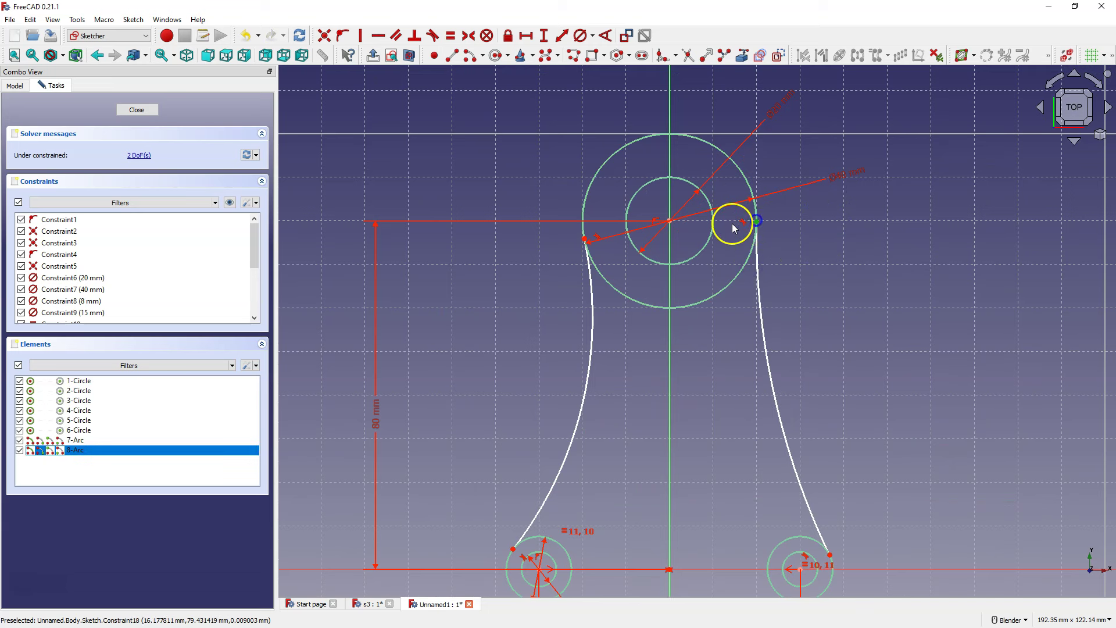
click(668, 222)
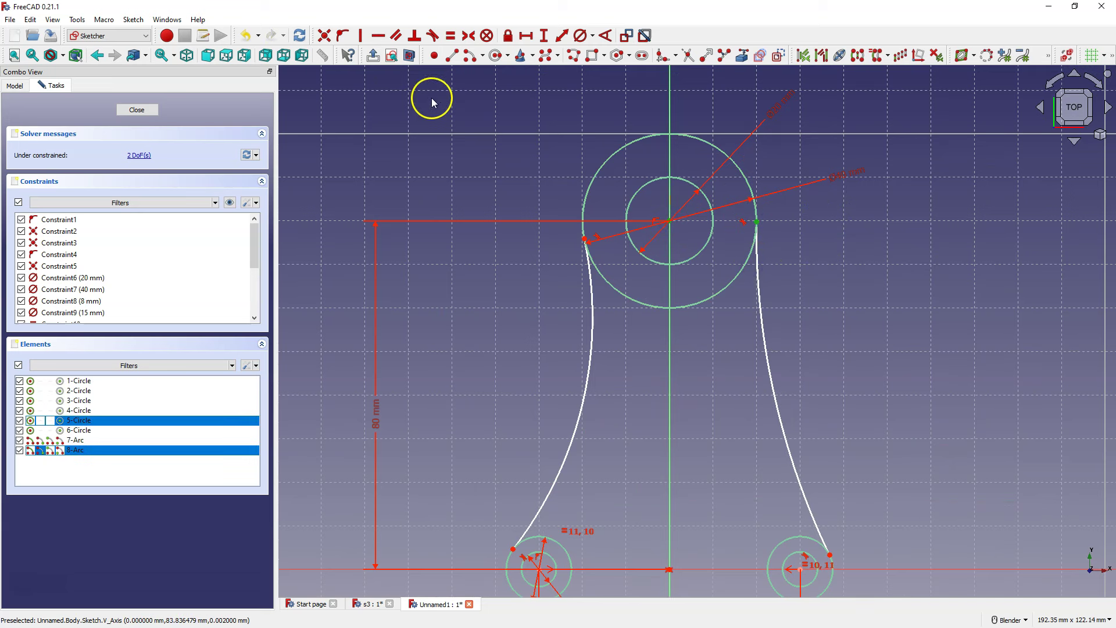
click(377, 39)
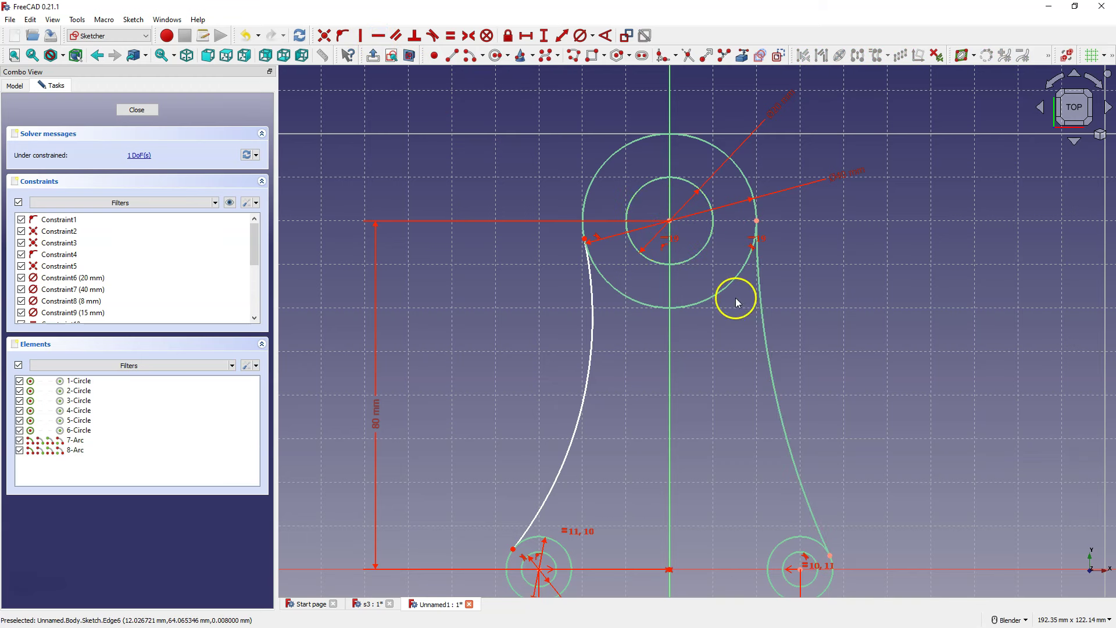
Glance at the s3 reference bracket, then return to the Unnamed1 sketch.
click(368, 604)
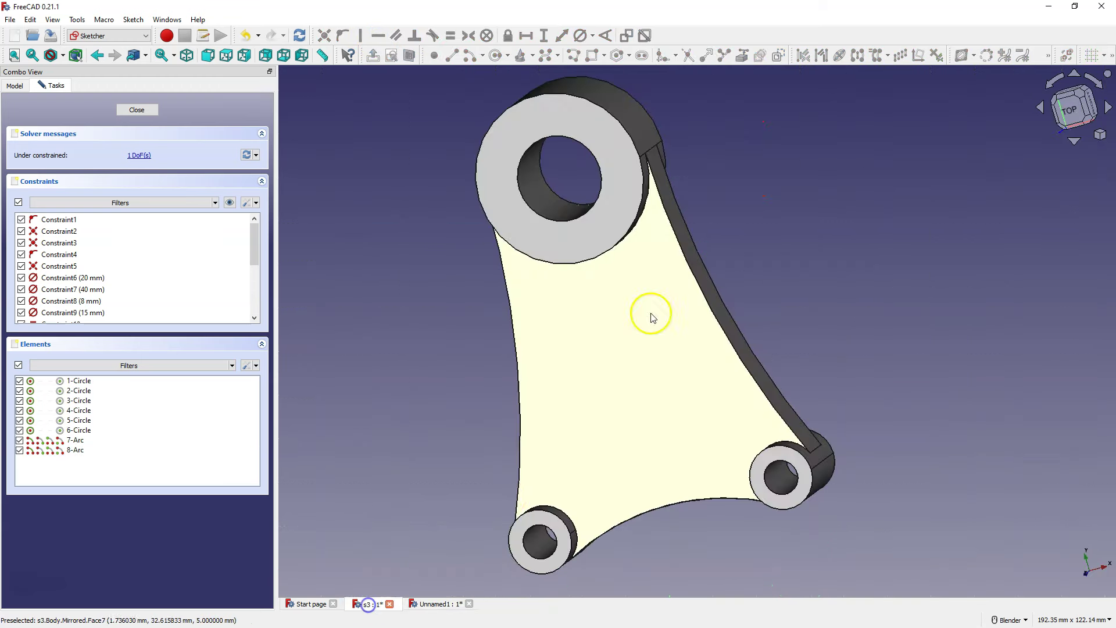
click(436, 604)
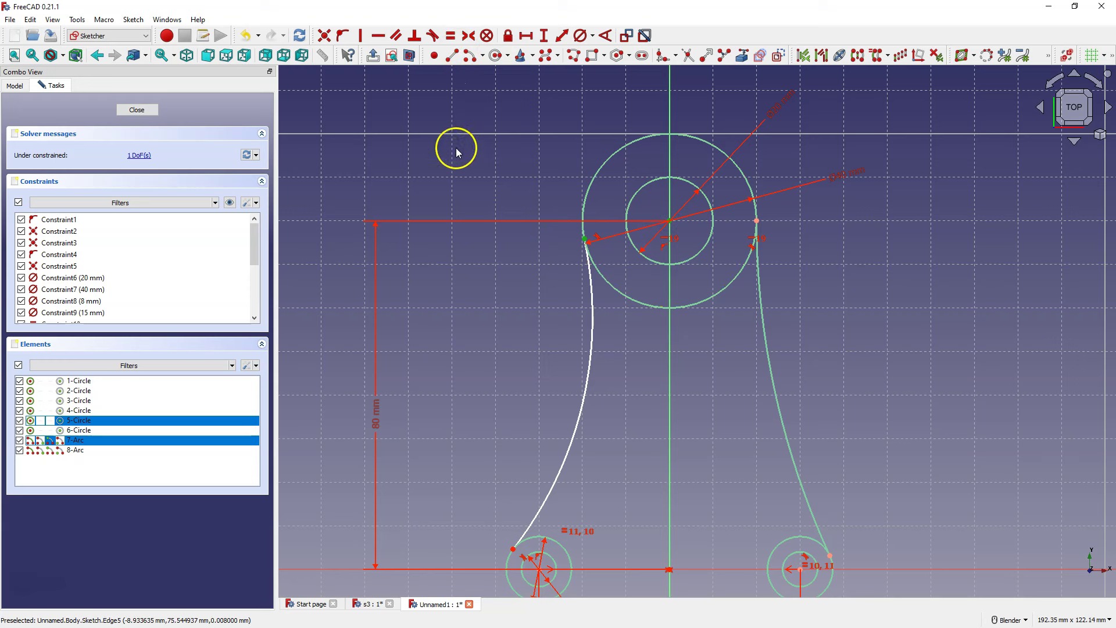
Make the side arc tangent to the top boss, then add a large circle on the vertical axis passing through the origin.
click(376, 36)
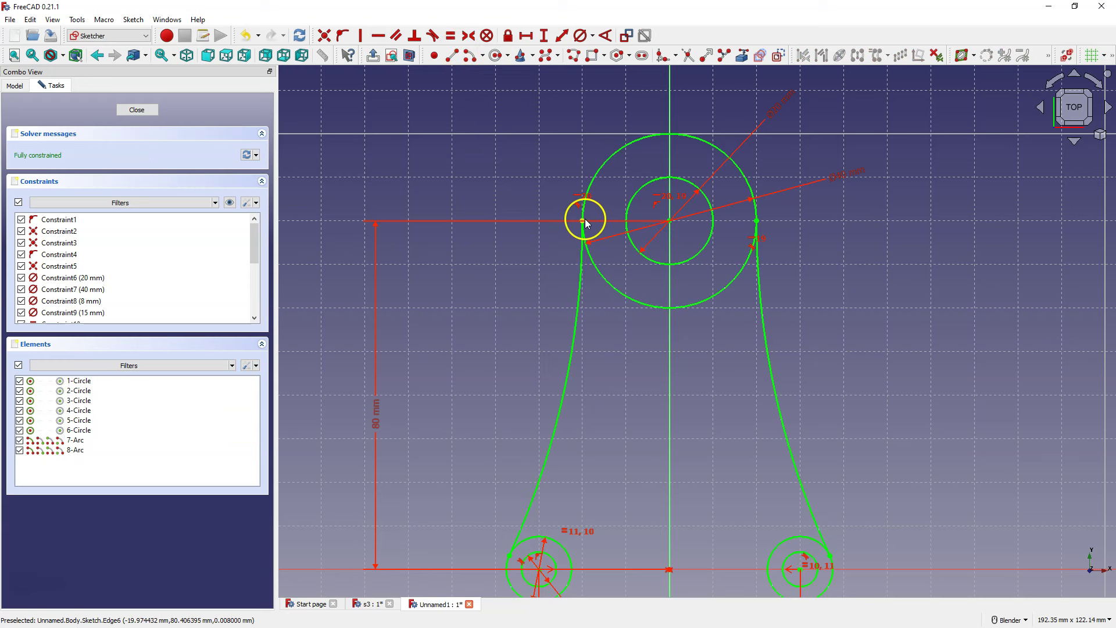
scroll(689, 259, down, 5)
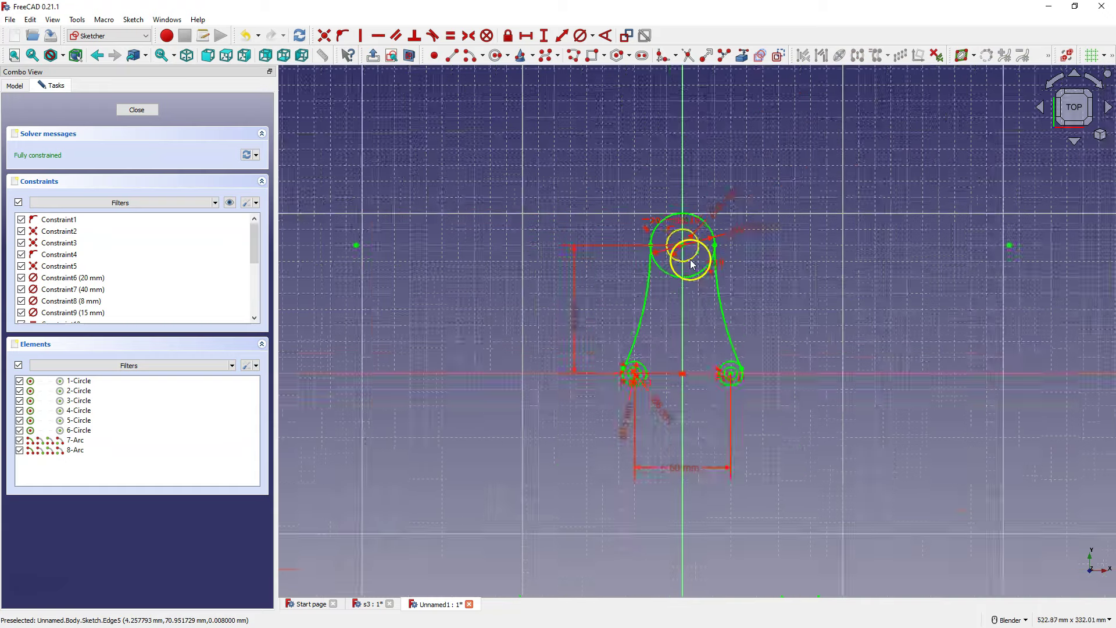
scroll(681, 357, up, 3)
click(498, 62)
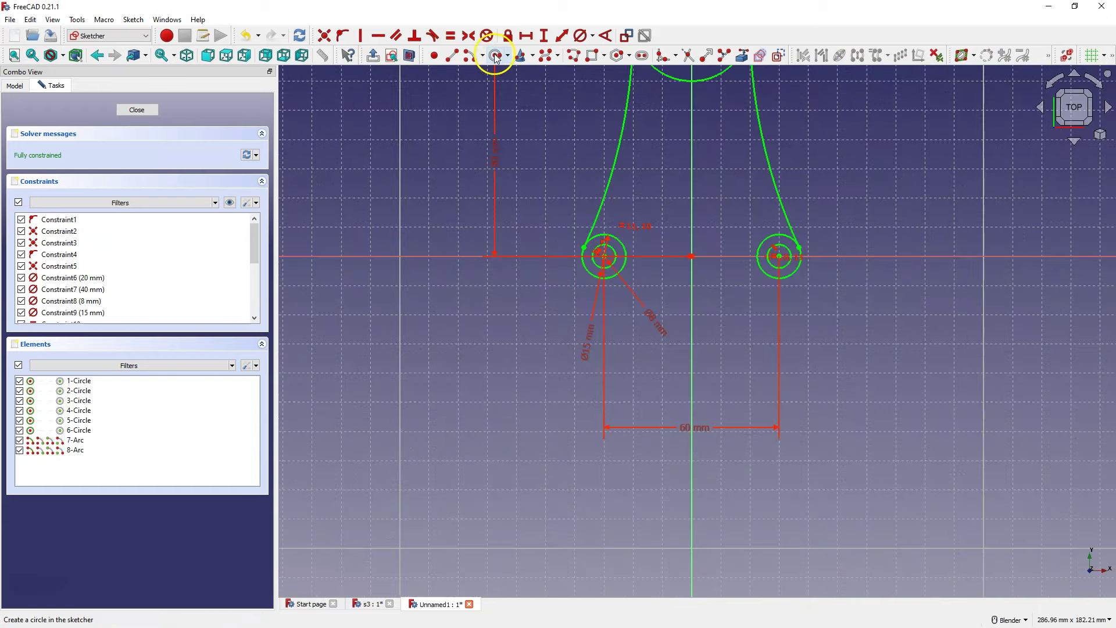
click(692, 332)
click(704, 239)
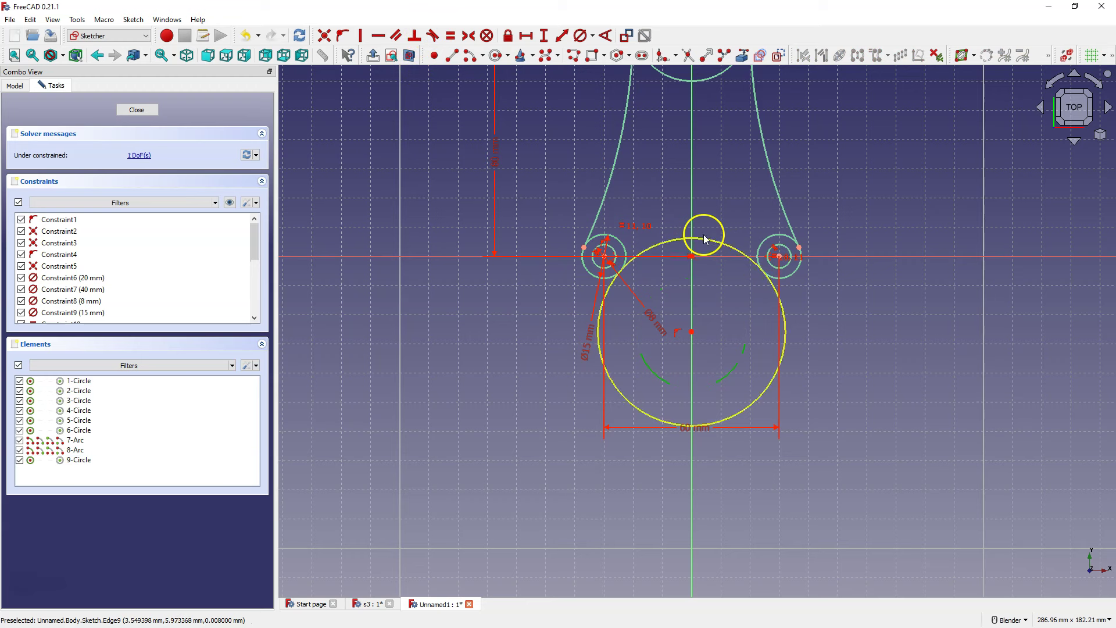
drag(693, 239, 695, 268)
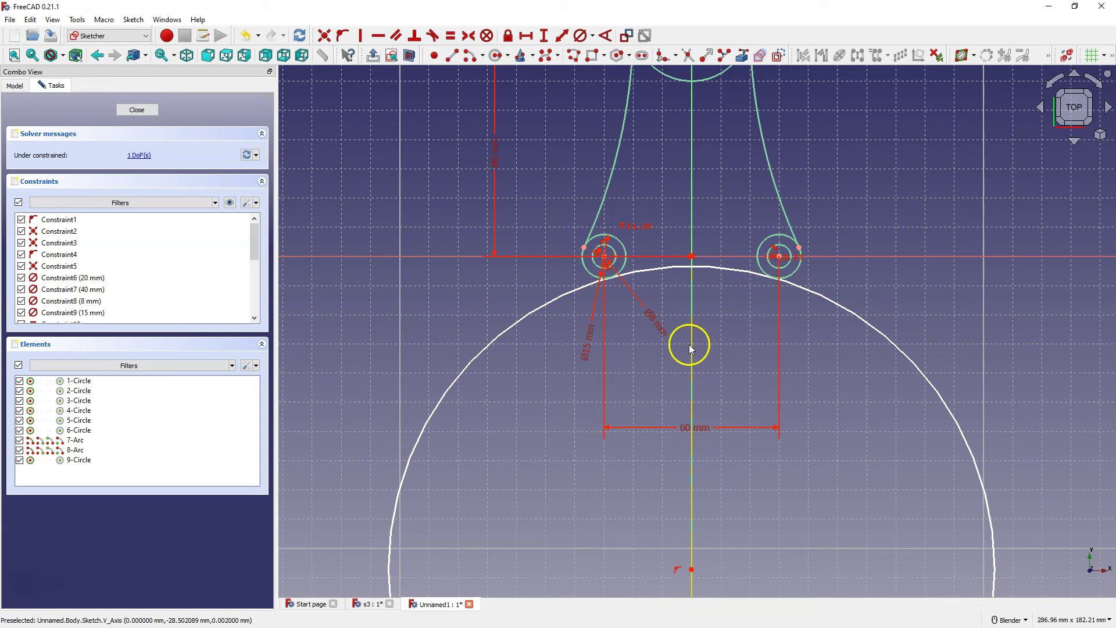
scroll(773, 267, up, 3)
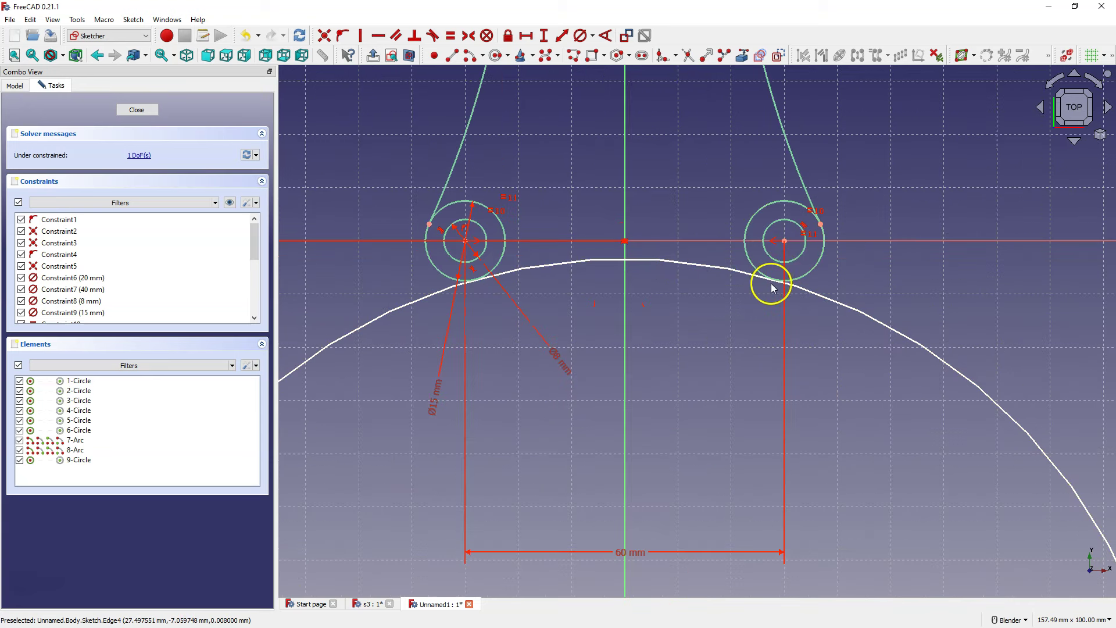
click(634, 259)
click(624, 241)
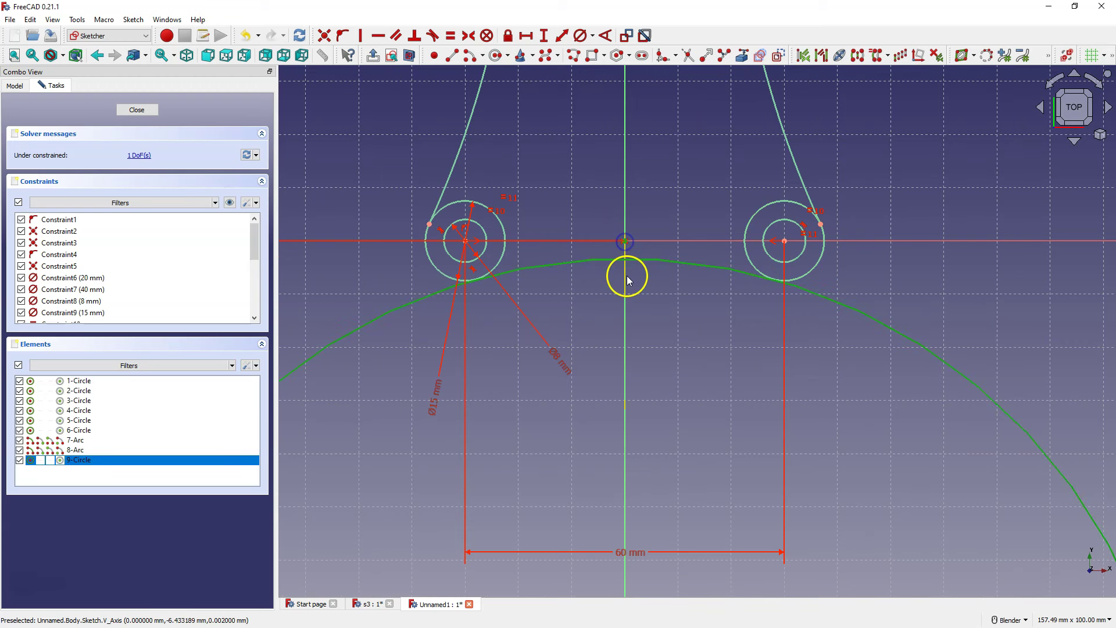
click(347, 38)
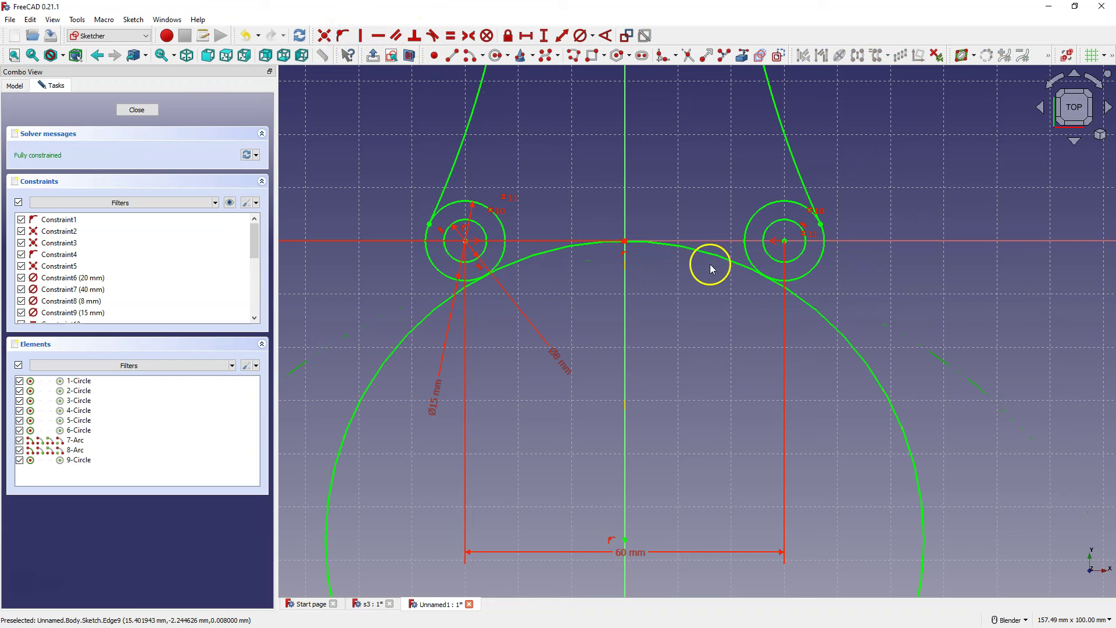
Trim the big circle, the top boss circle's lower part and both bottom outer circles into one outline.
click(686, 56)
click(829, 319)
scroll(665, 394, down, 2)
scroll(665, 394, down, 3)
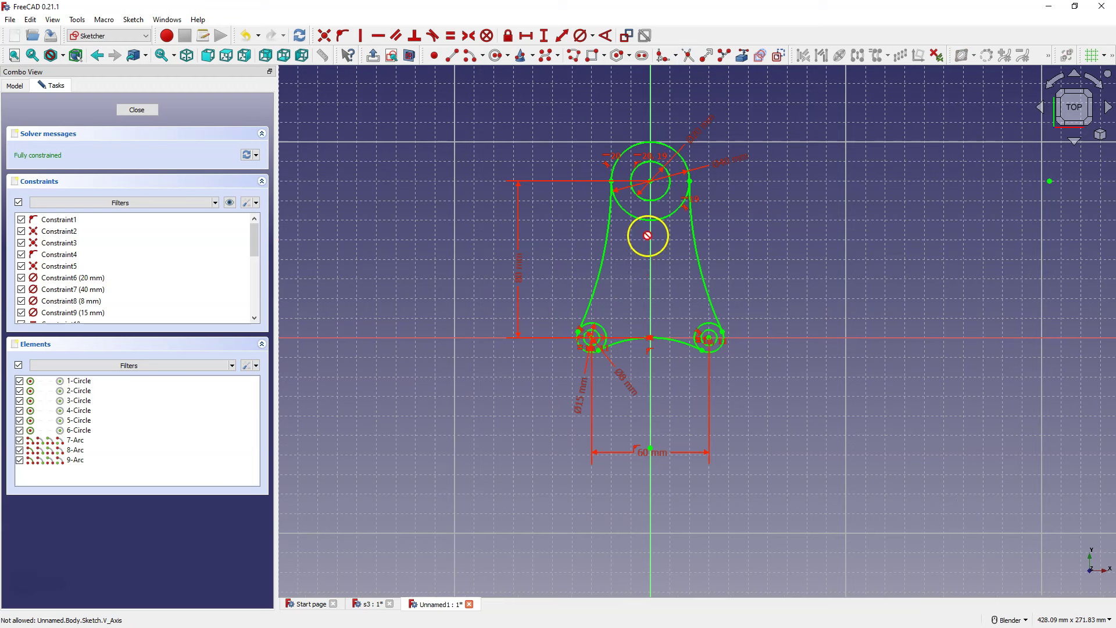
click(666, 217)
click(701, 323)
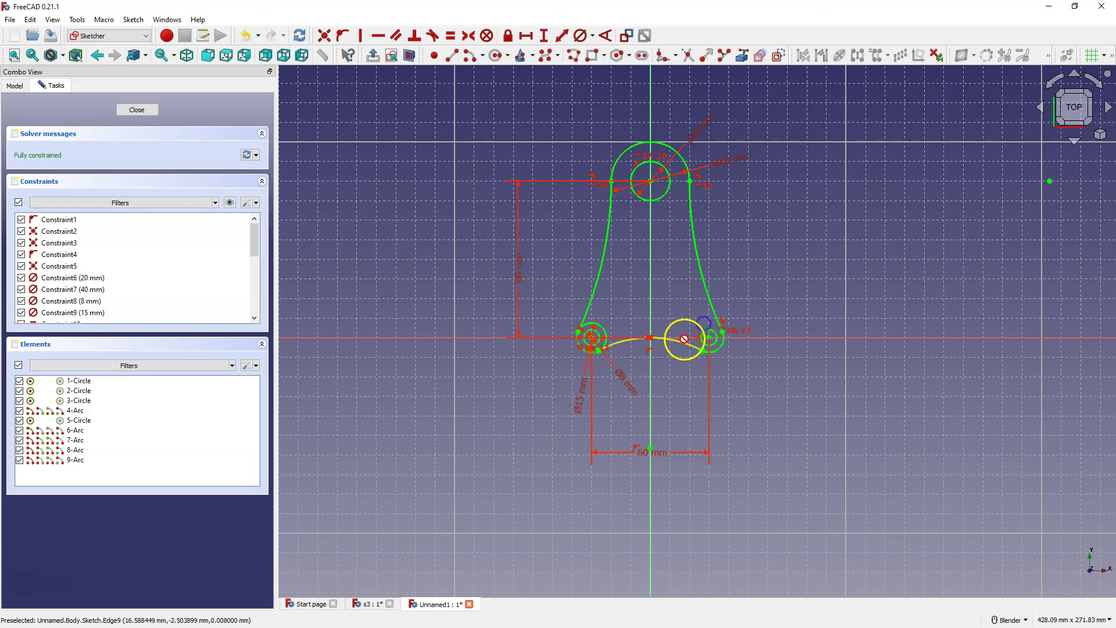
click(589, 331)
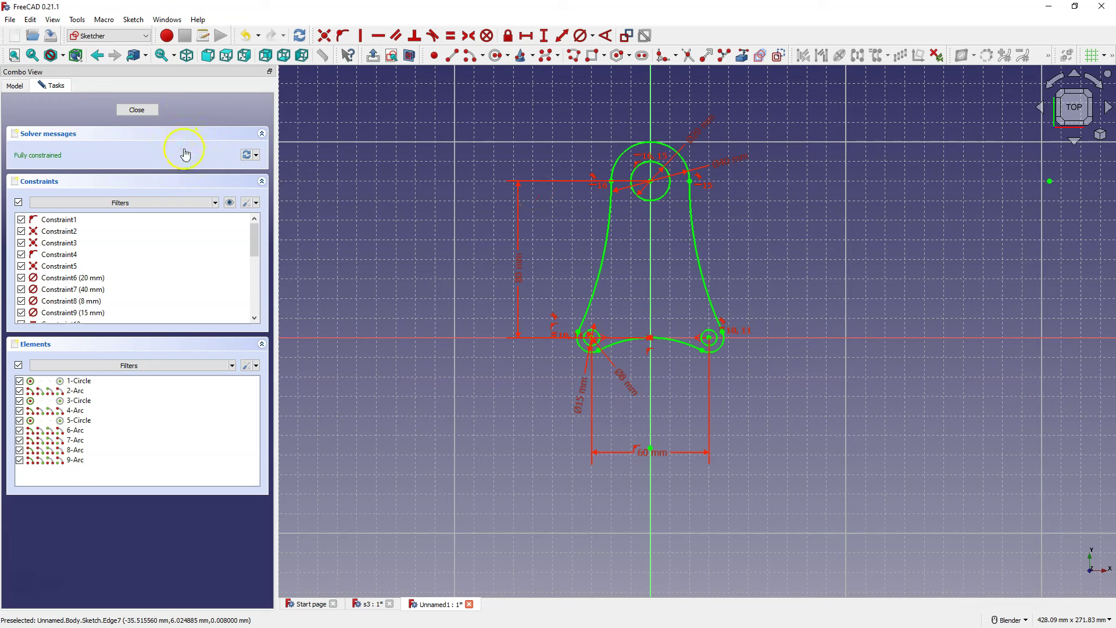
Pad the closed sketch 10 mm symmetric to plane, then view the s3 reference again.
click(136, 110)
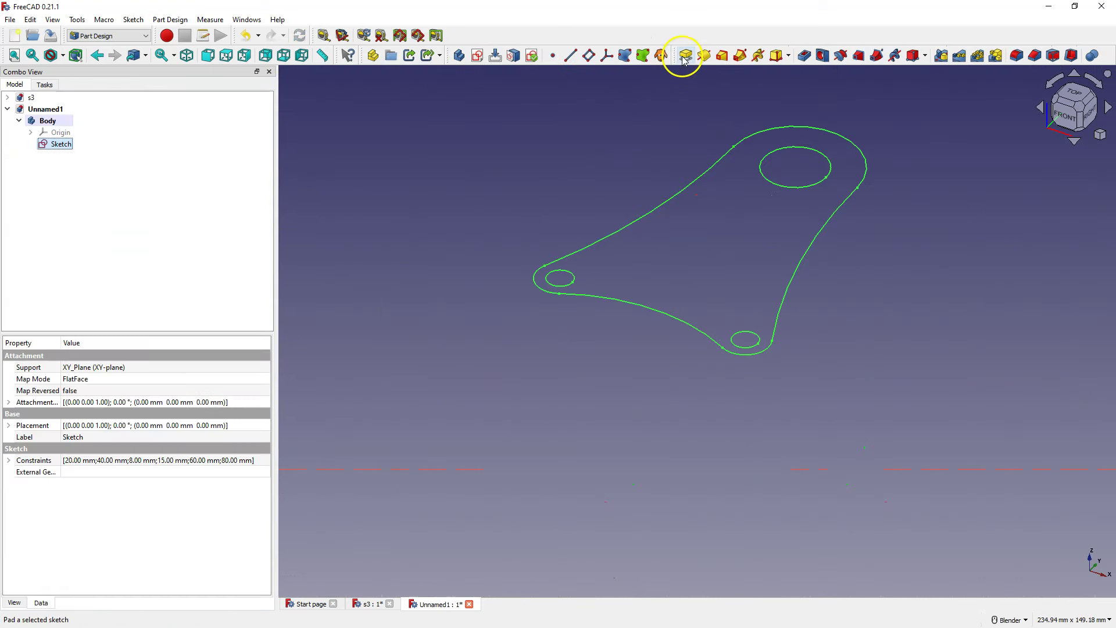
click(684, 56)
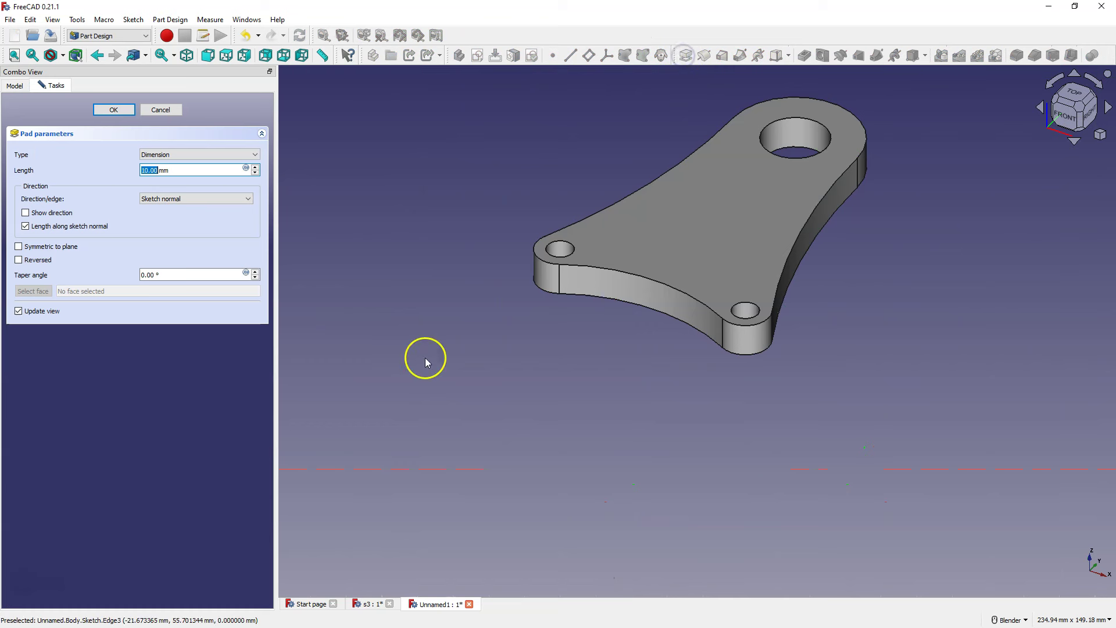
click(18, 247)
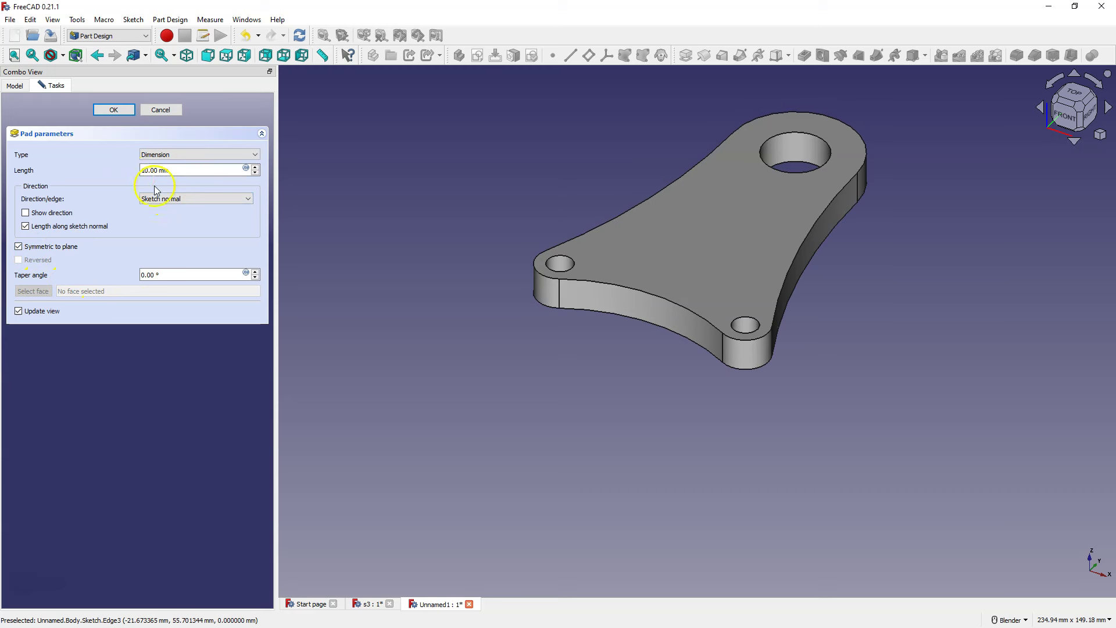
click(124, 110)
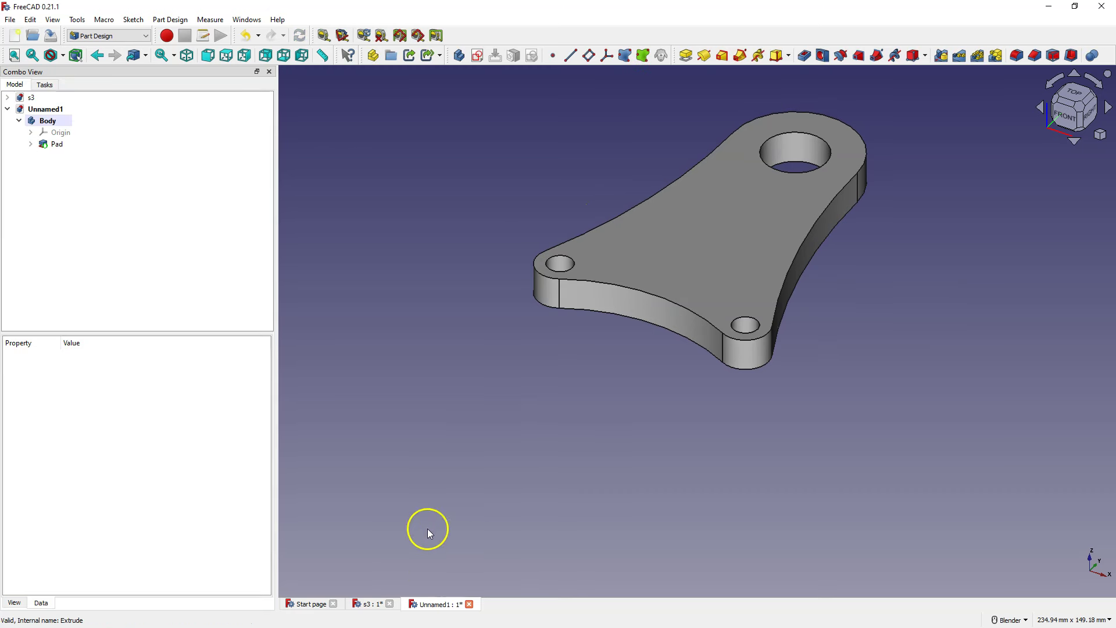
click(370, 604)
scroll(713, 416, up, 3)
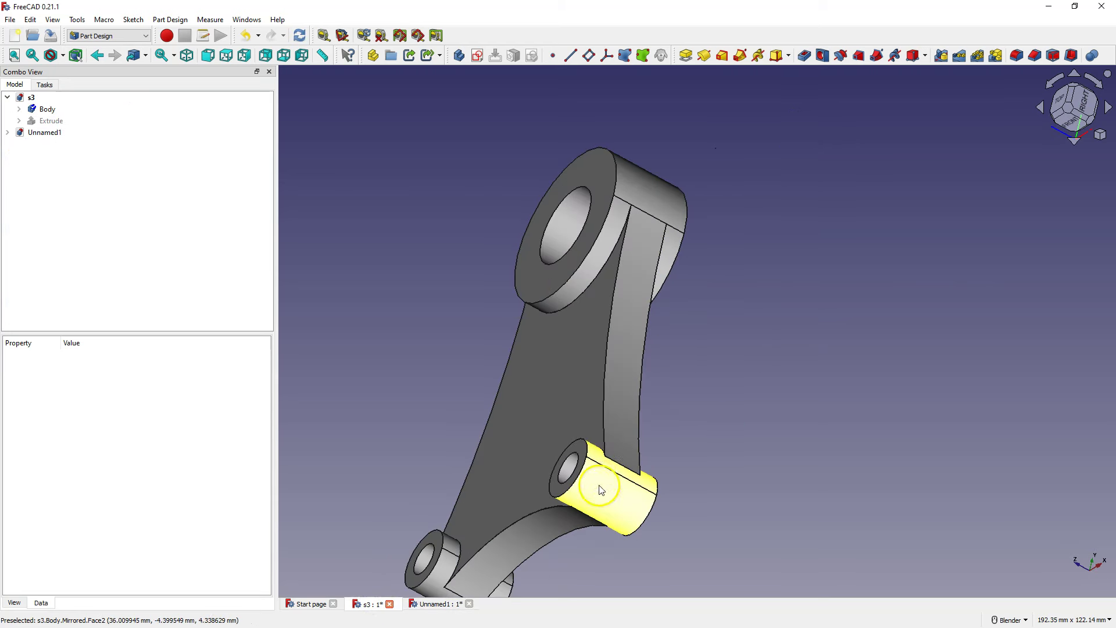
Sketch on the plate's top face, linking the top and lower boss arcs and hole edges as external geometry.
click(432, 605)
click(613, 253)
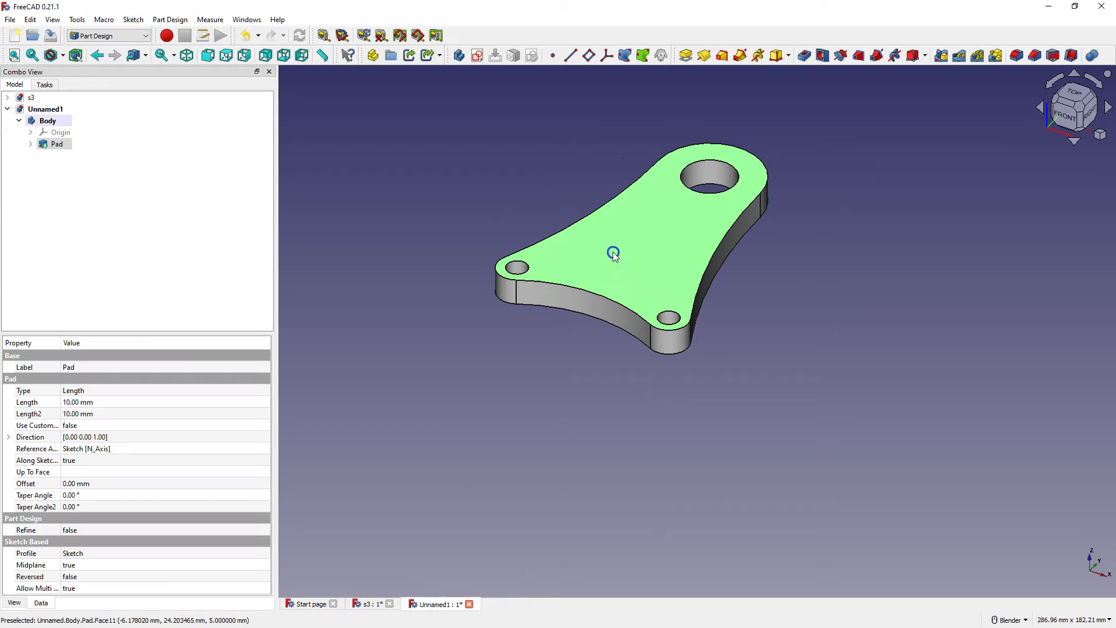
click(477, 55)
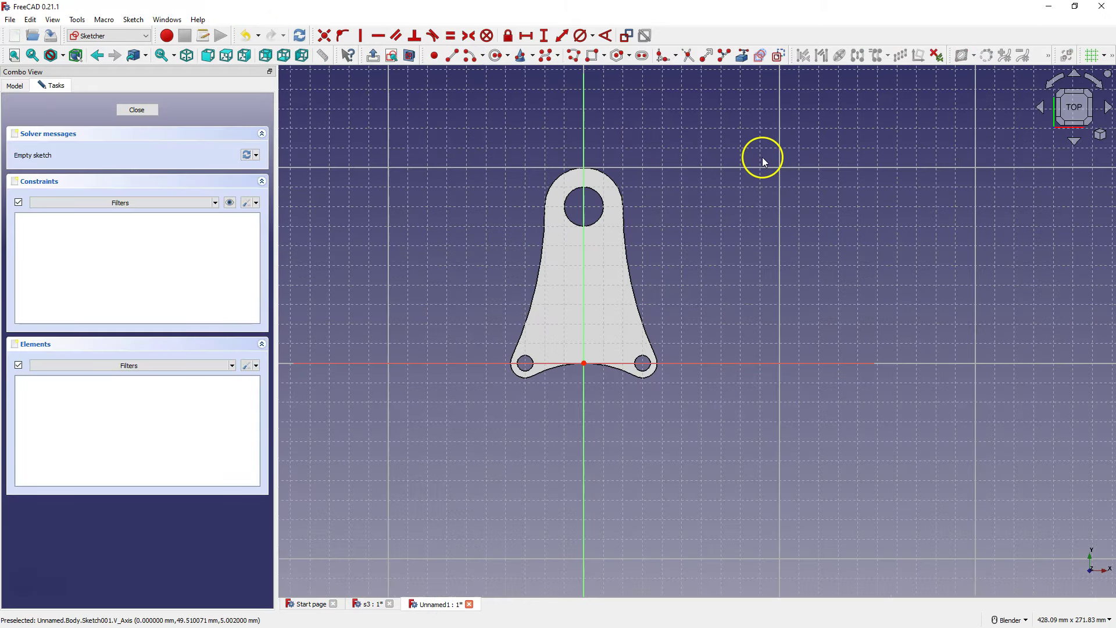
click(742, 55)
click(608, 177)
click(598, 201)
click(513, 373)
click(654, 375)
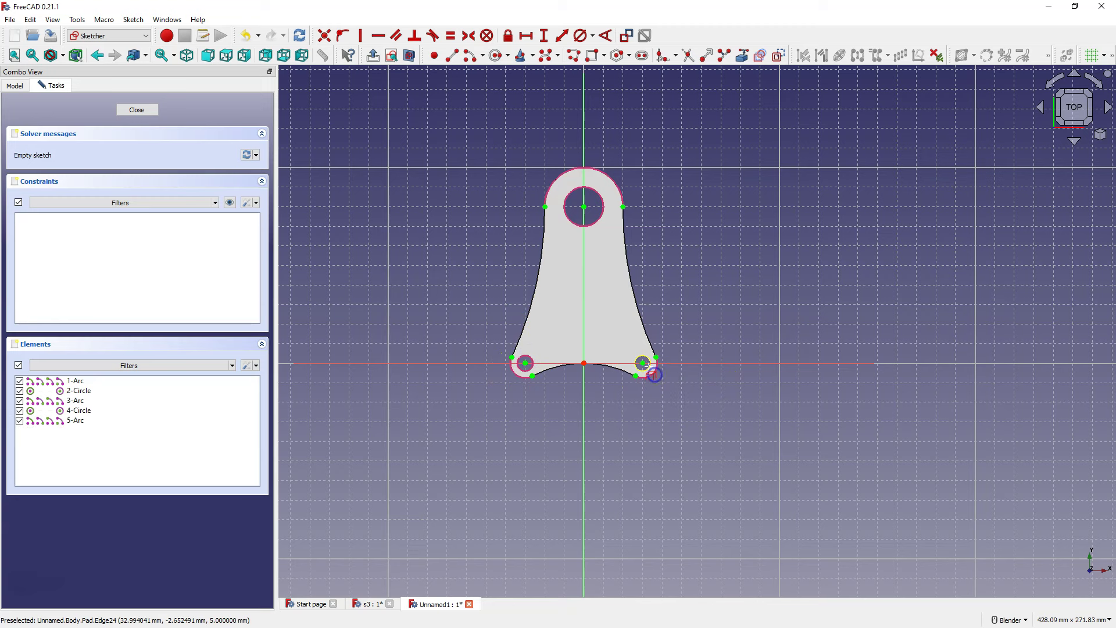
click(650, 372)
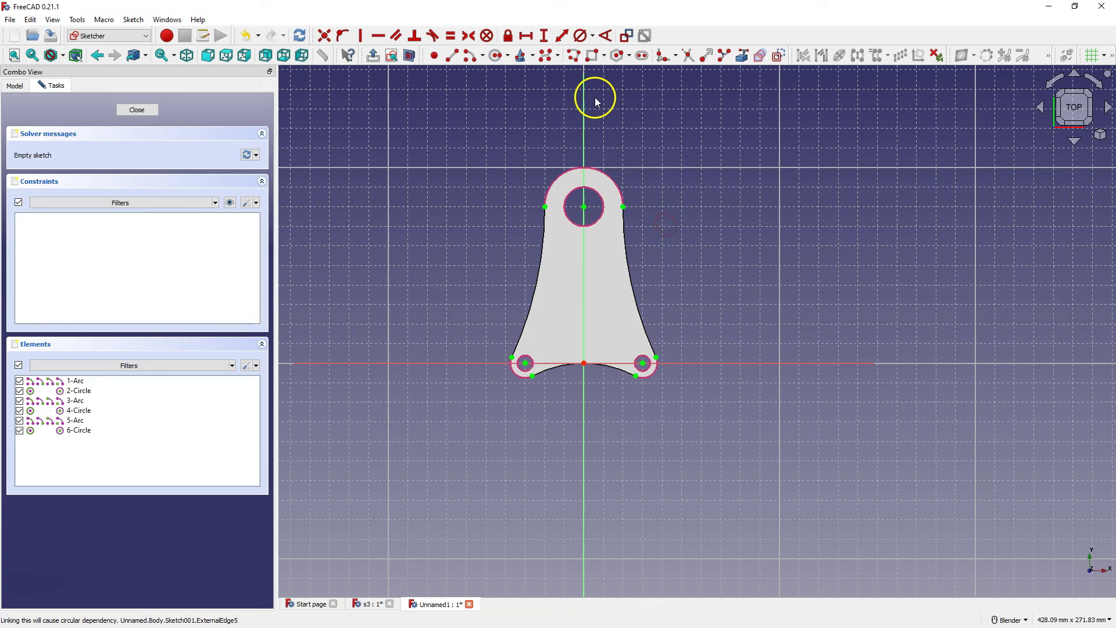
scroll(594, 96, up, 1)
click(496, 55)
scroll(567, 225, up, 3)
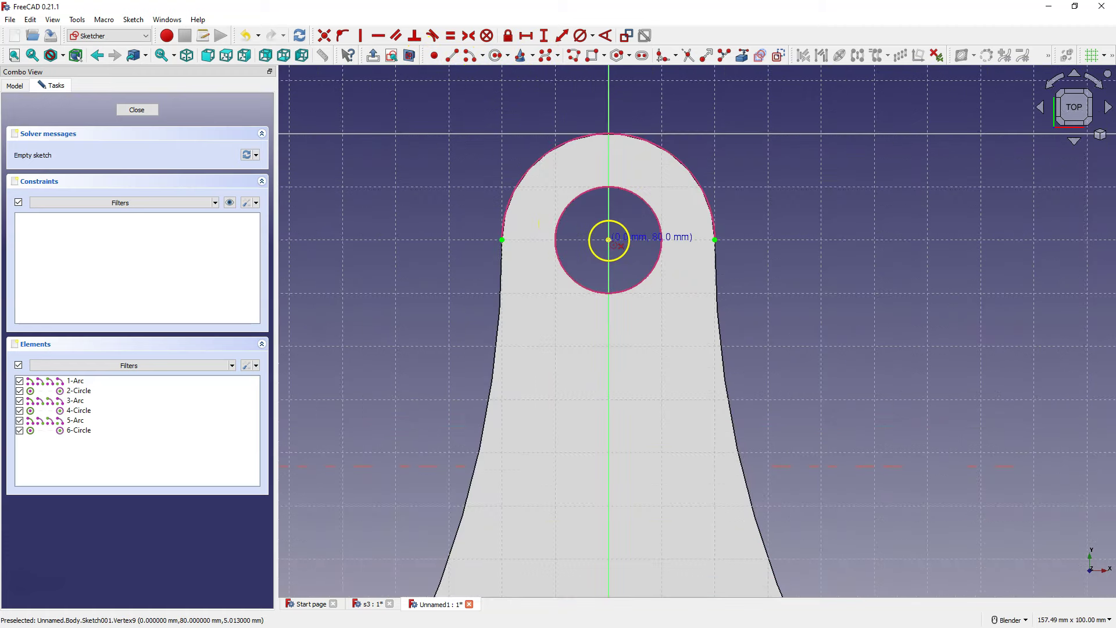
Draw two concentric circles on the top hole, matching its hole edge and outer boss arc.
click(608, 240)
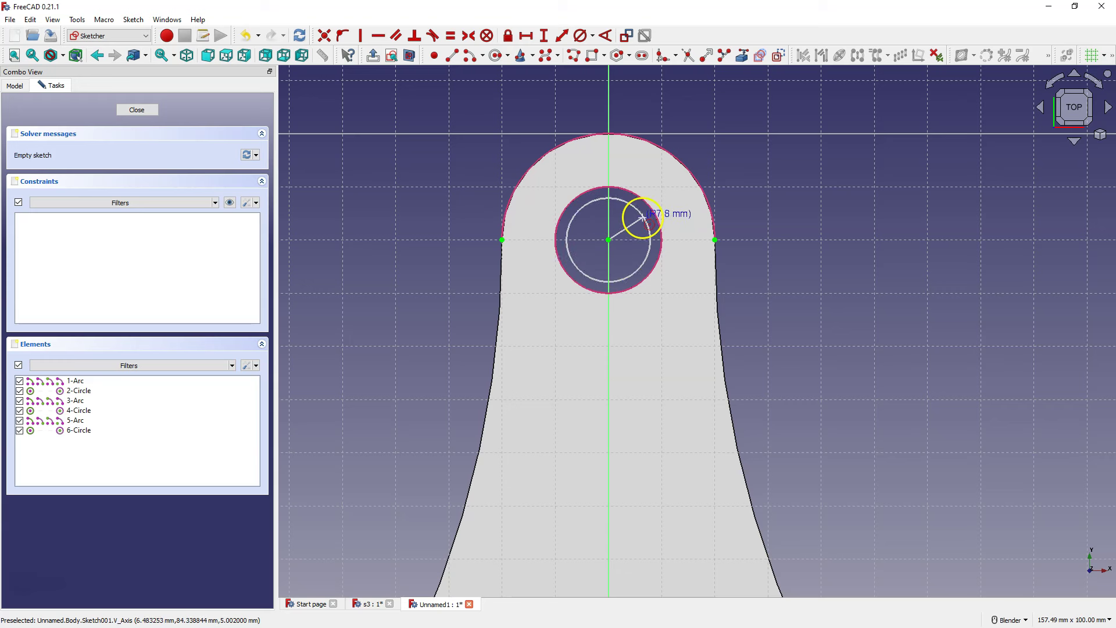
click(657, 215)
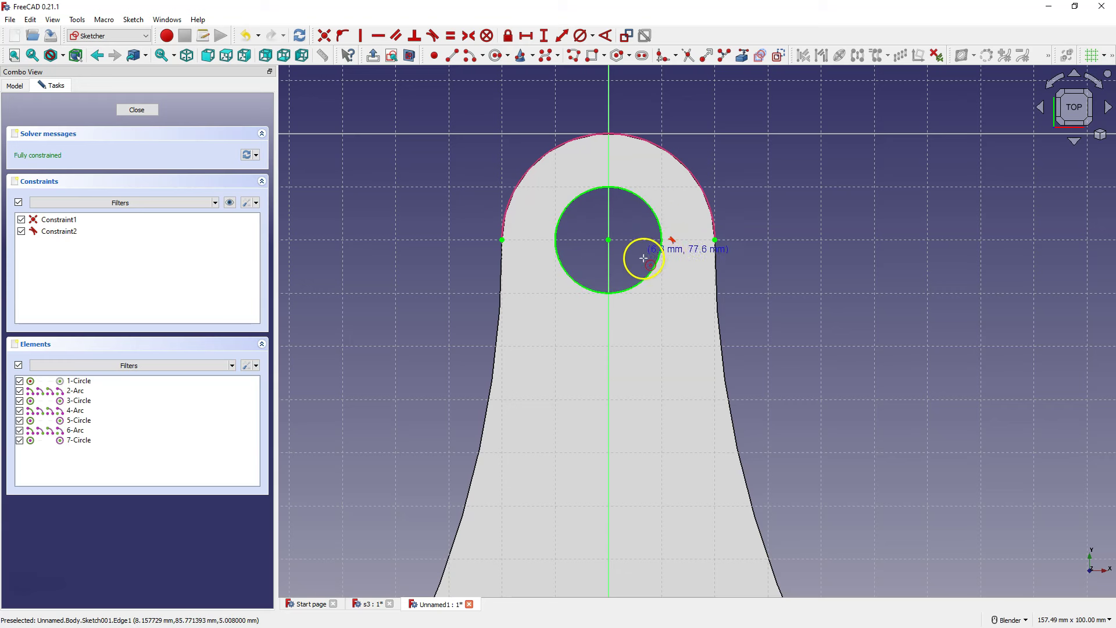
click(608, 240)
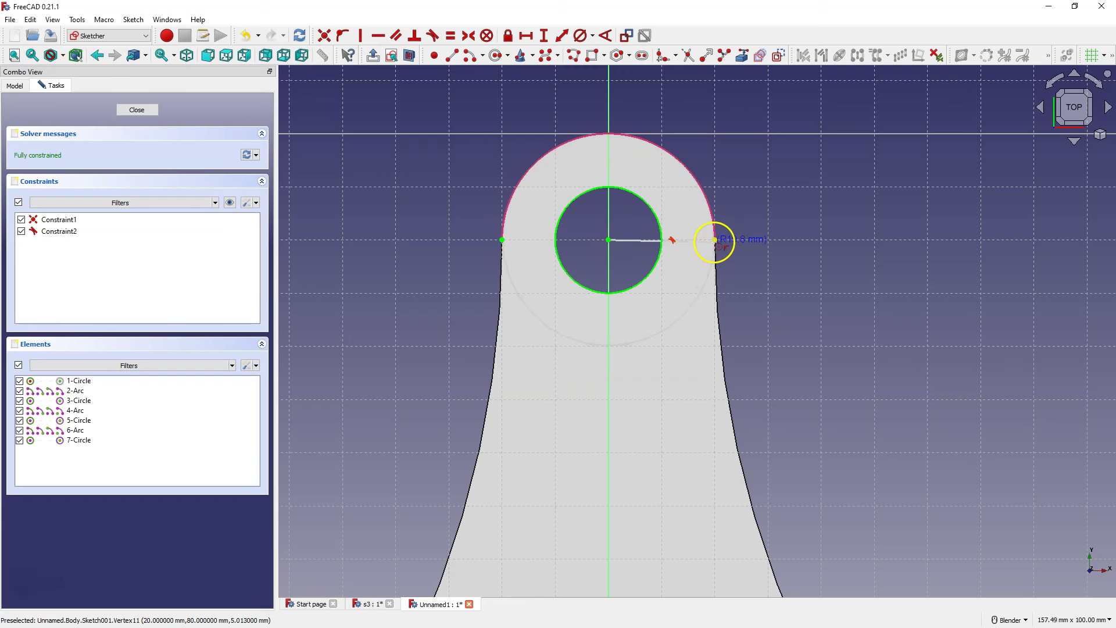
click(714, 240)
scroll(645, 220, down, 5)
scroll(550, 374, up, 5)
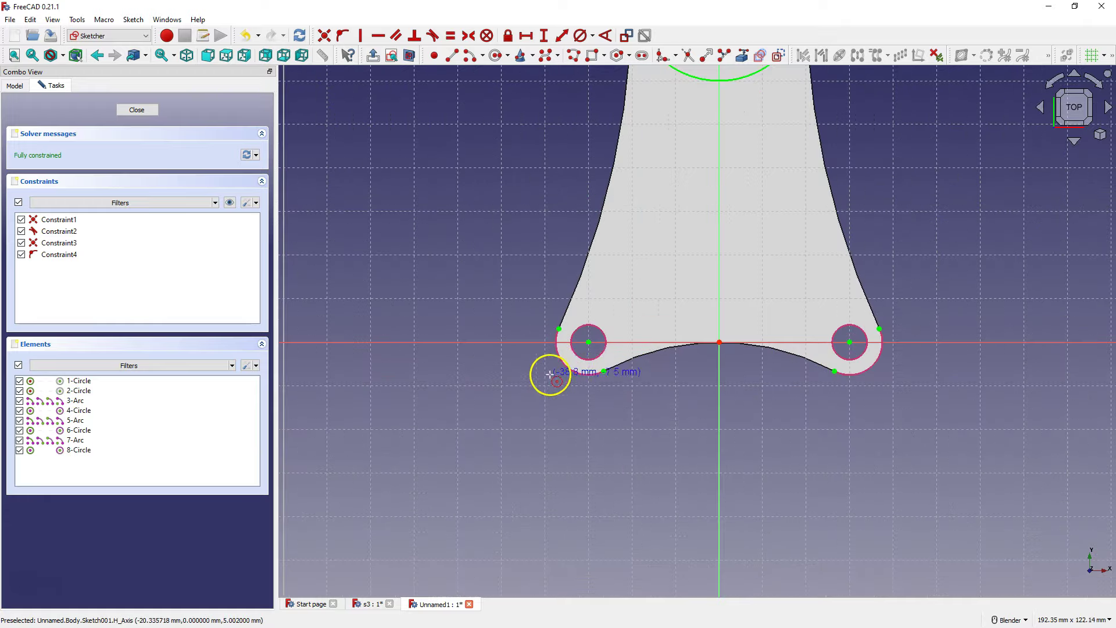
scroll(550, 374, up, 5)
Draw 4 mm and 7.5 mm radius circles centred on the bottom-left hole.
click(618, 318)
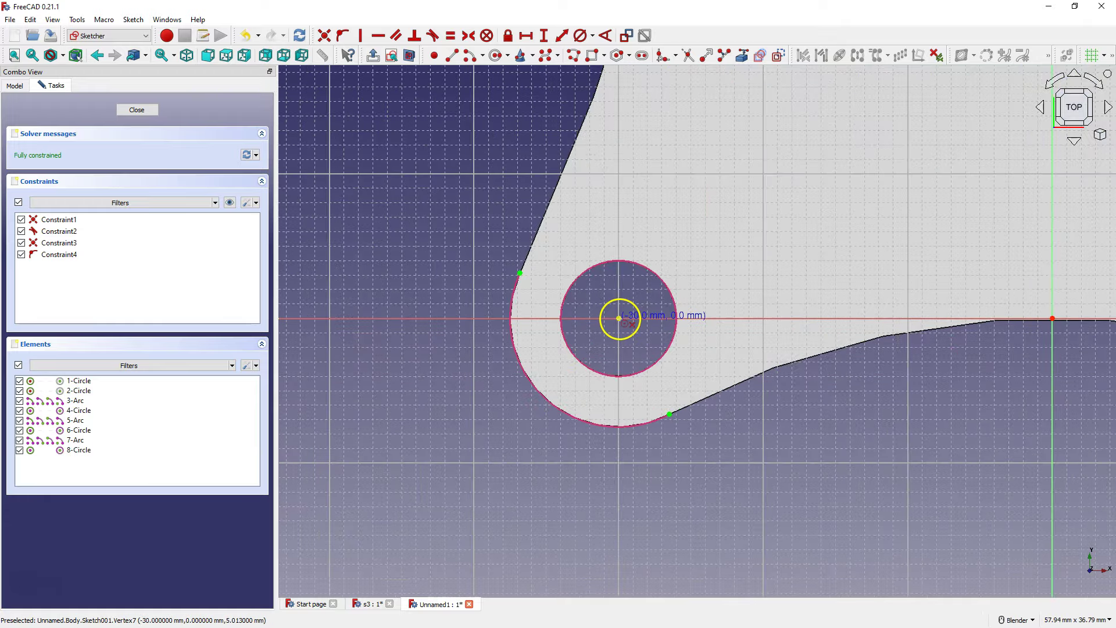
click(679, 301)
click(619, 318)
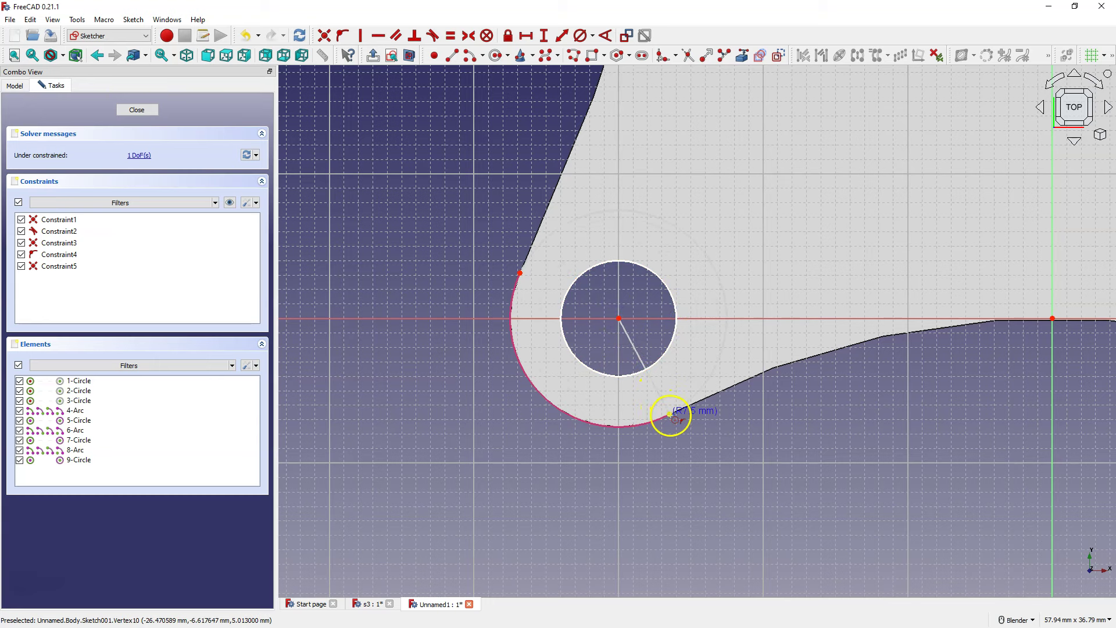
click(671, 415)
scroll(616, 340, down, 3)
scroll(616, 340, down, 3)
scroll(920, 343, up, 5)
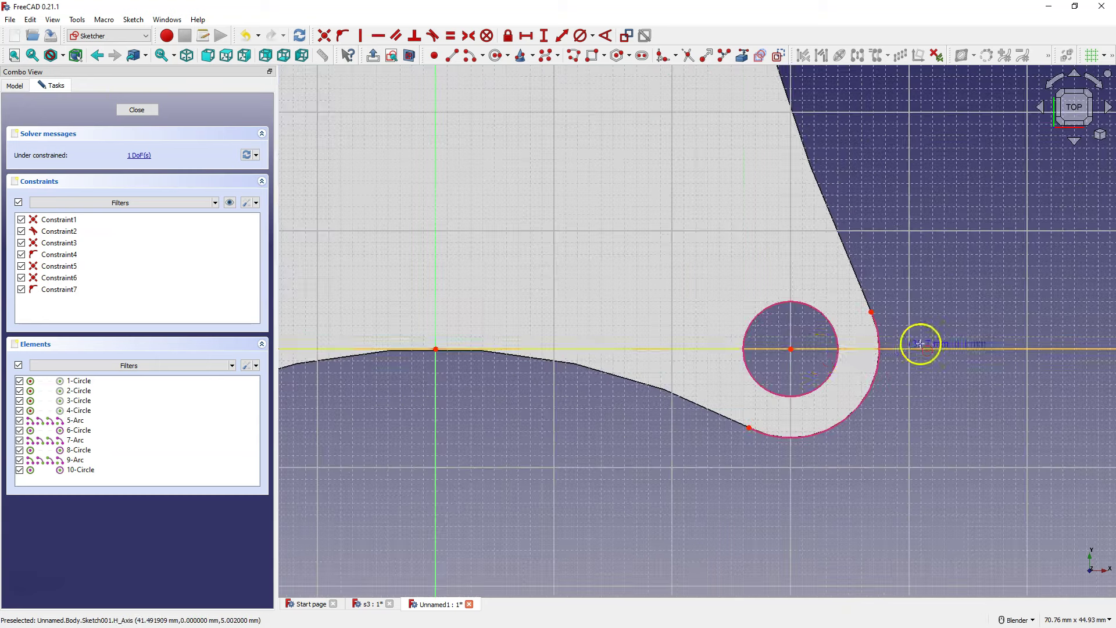
Draw matching inner and outer ring circles centred on the right hole.
click(790, 349)
click(828, 322)
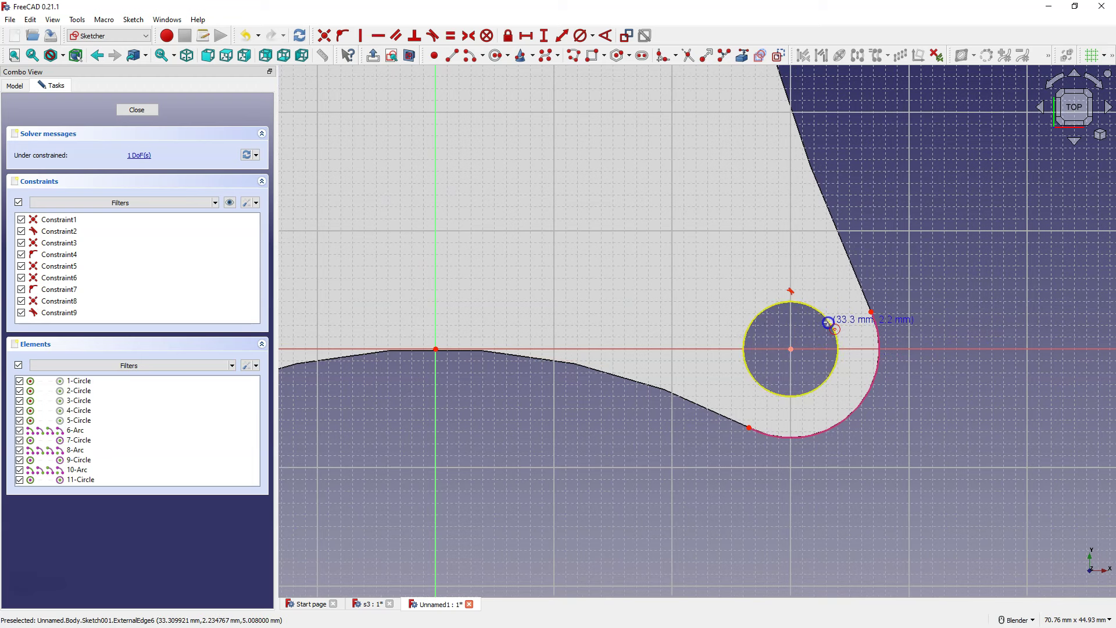
click(790, 349)
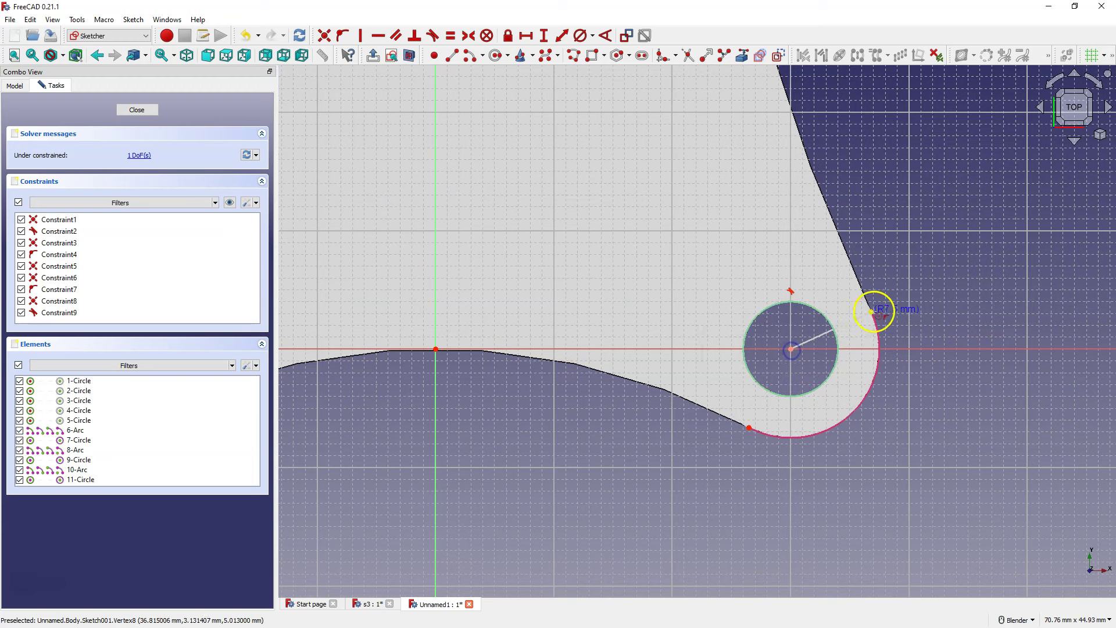
click(872, 311)
scroll(808, 329, down, 1)
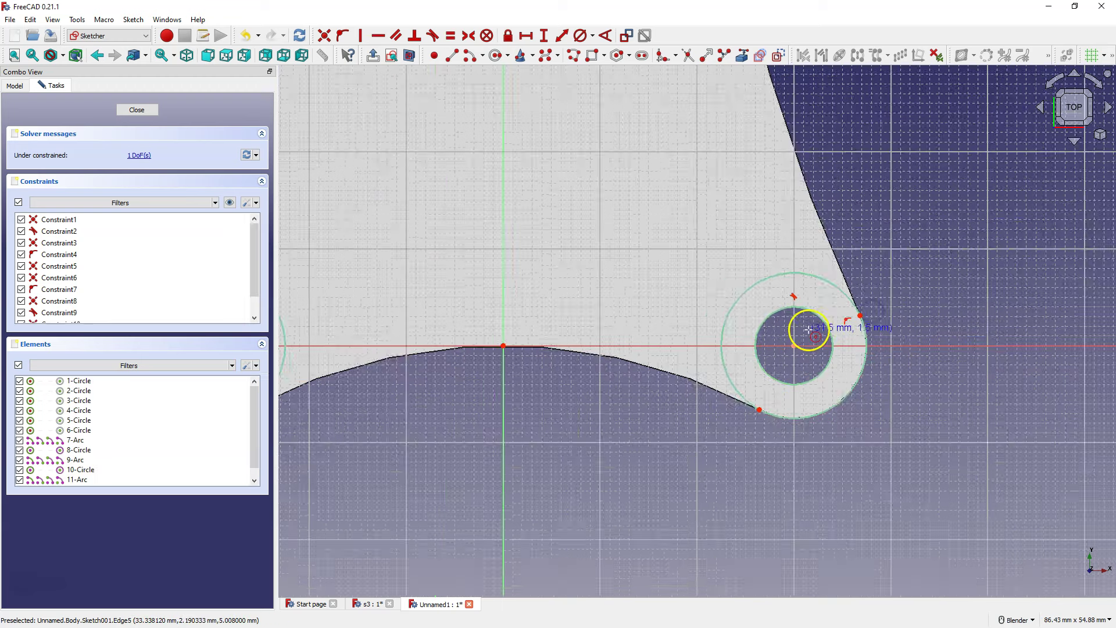
scroll(807, 329, down, 2)
scroll(624, 319, down, 2)
scroll(433, 340, up, 5)
Make the two lower inner circles equal, leaving the sketch fully constrained.
click(561, 312)
click(575, 283)
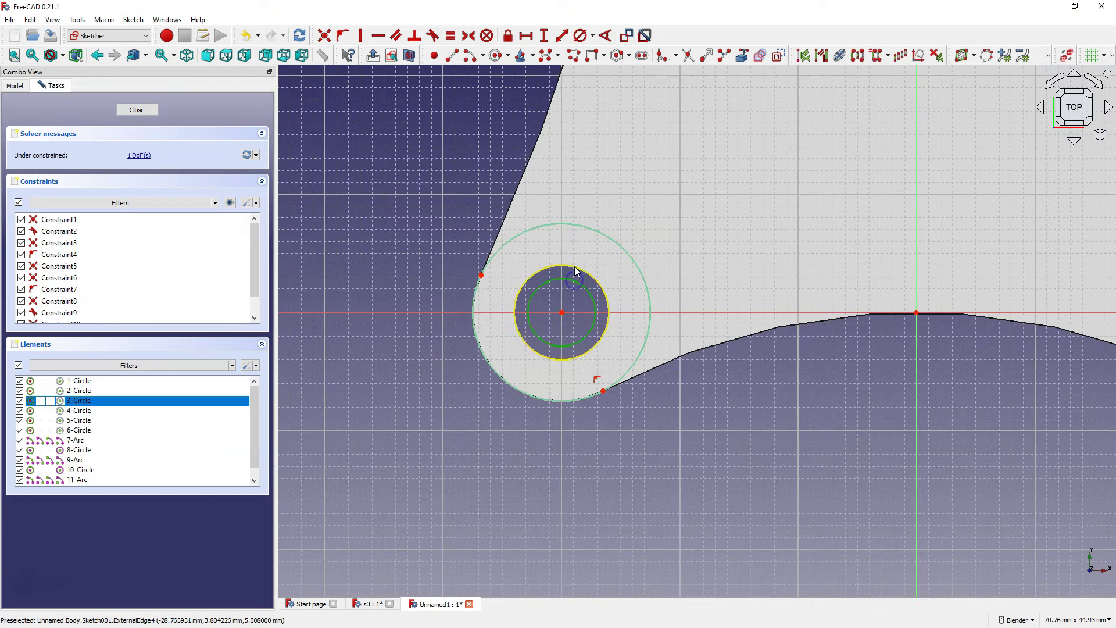
click(451, 36)
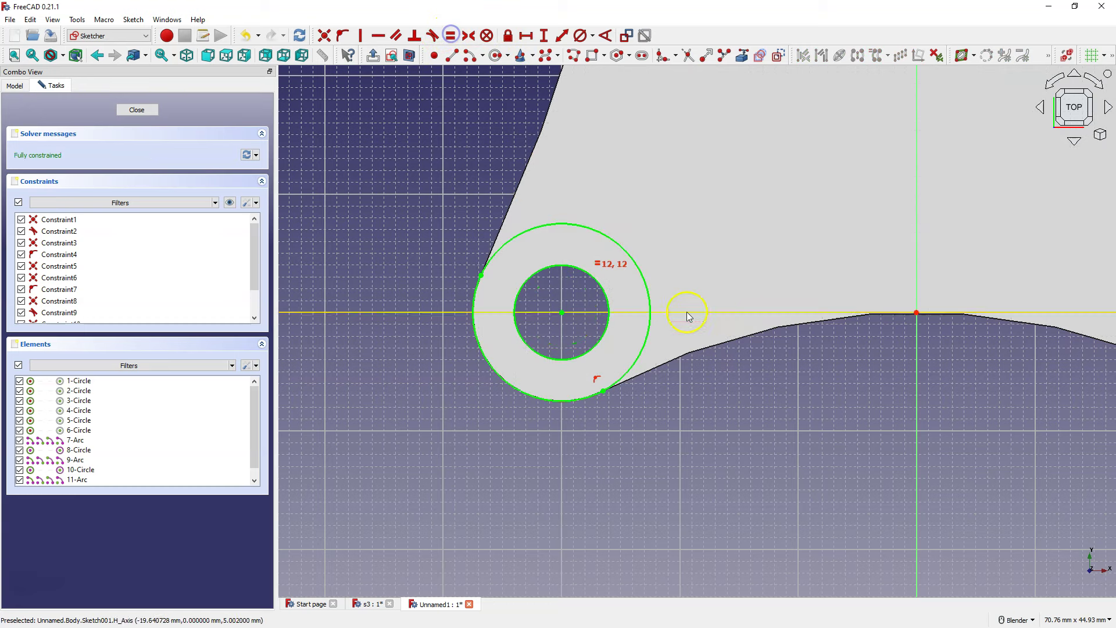
scroll(684, 312, down, 3)
scroll(705, 324, down, 3)
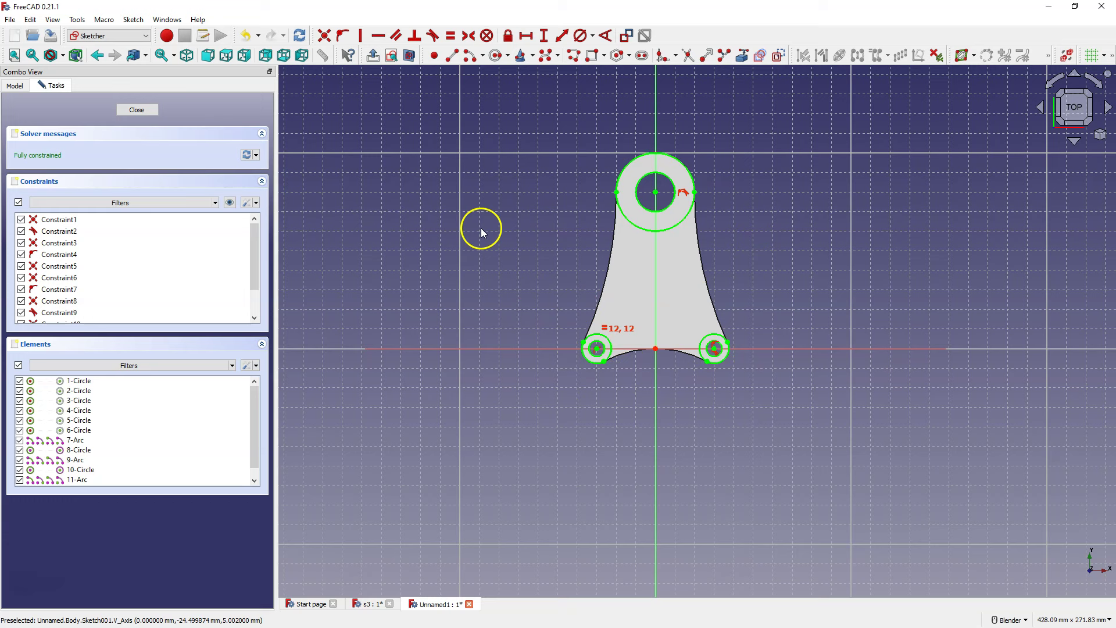
Pad the closed ring sketch 5 mm as Pad001 and orbit to view the raised bosses.
click(136, 109)
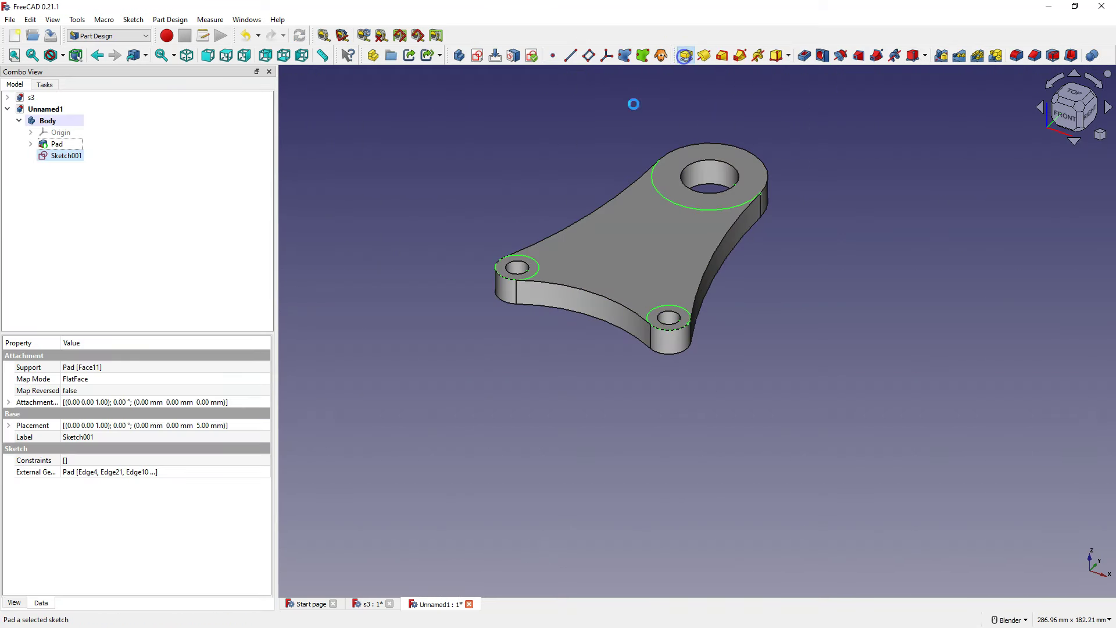
text(5)
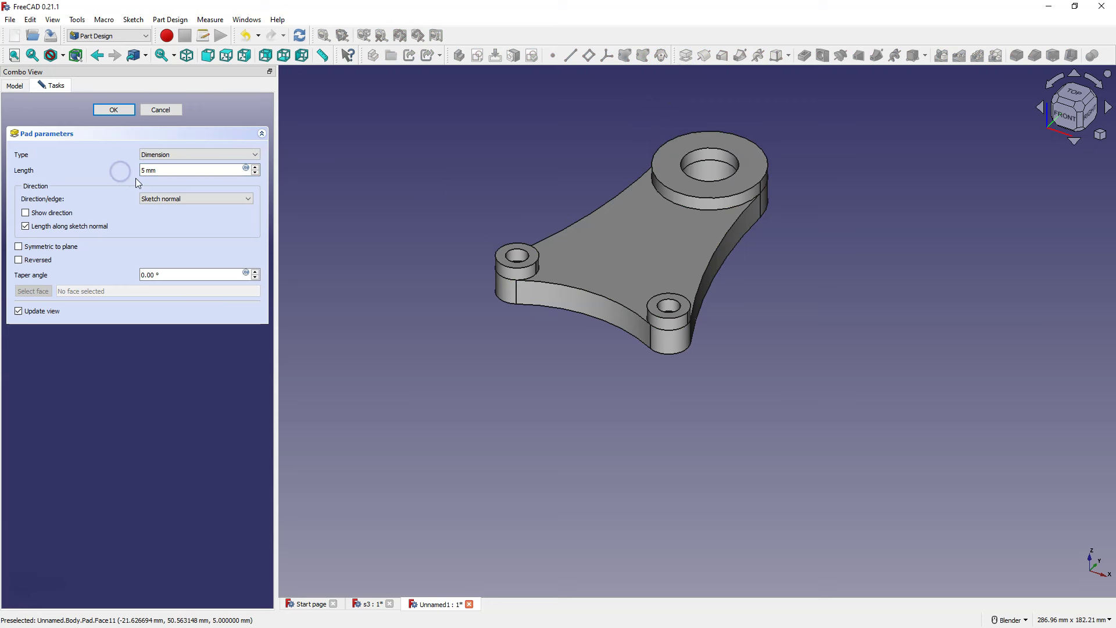
click(118, 111)
middle_drag(451, 193, 729, 192)
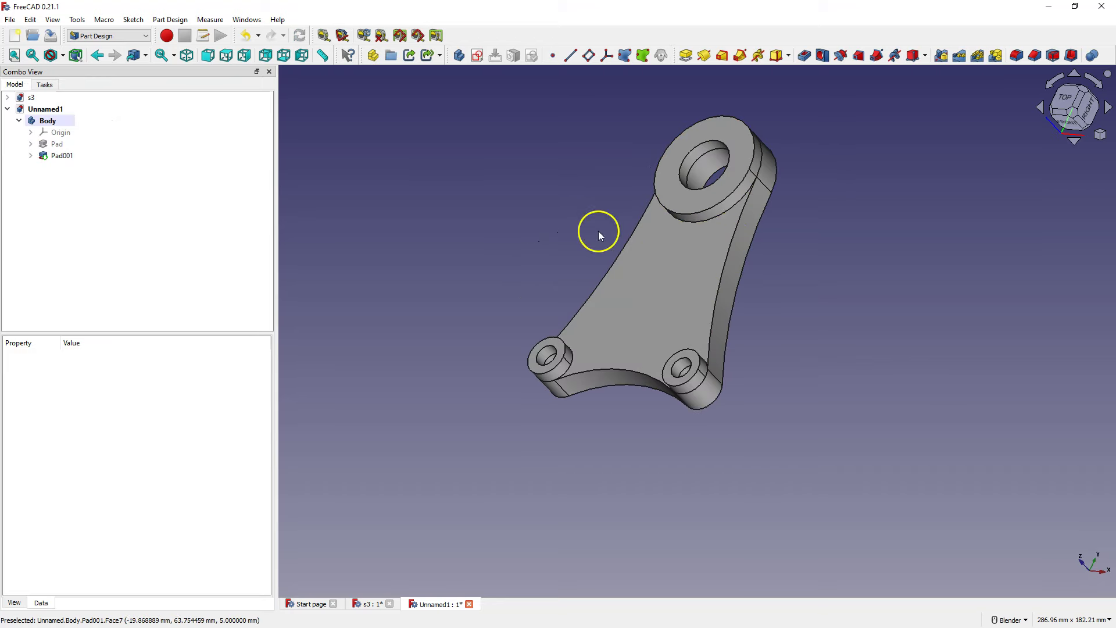
mouse_move(817, 264)
middle_down()
mouse_move(648, 281)
mouse_move(696, 300)
mouse_move(715, 279)
mouse_move(740, 281)
mouse_move(770, 305)
middle_up()
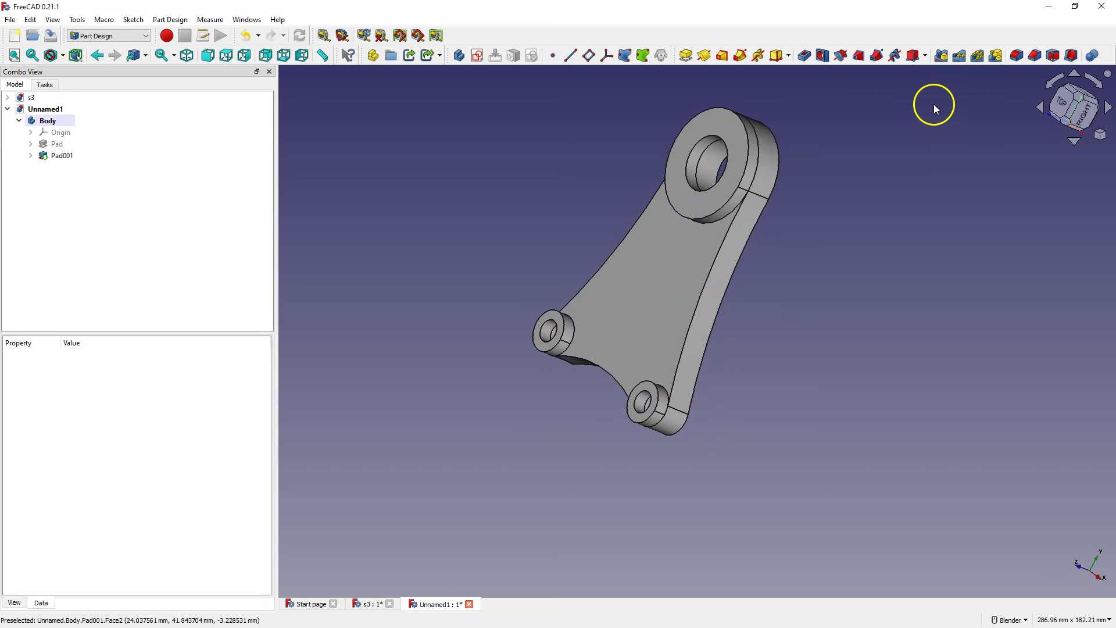
Start a Mirrored feature with Pad001 as the feature to mirror.
click(942, 62)
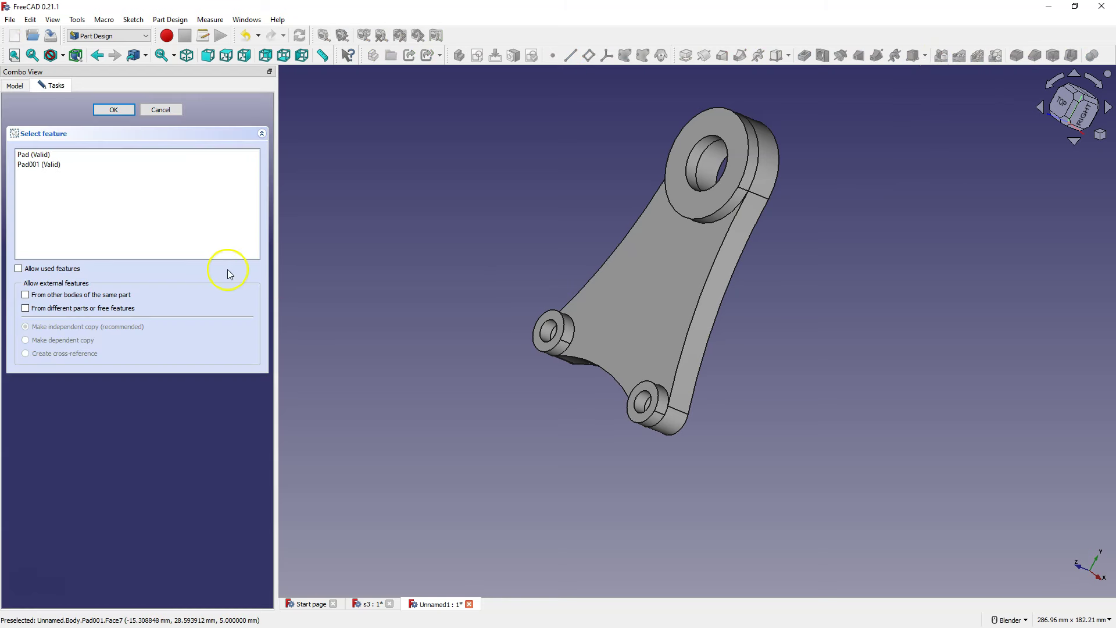
click(29, 165)
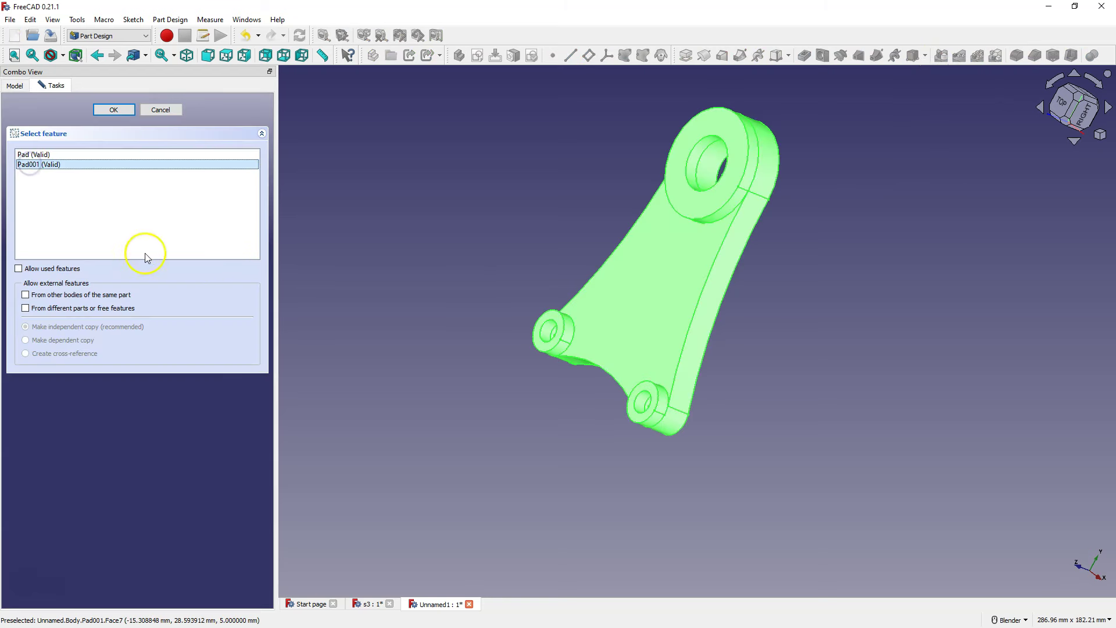
click(159, 110)
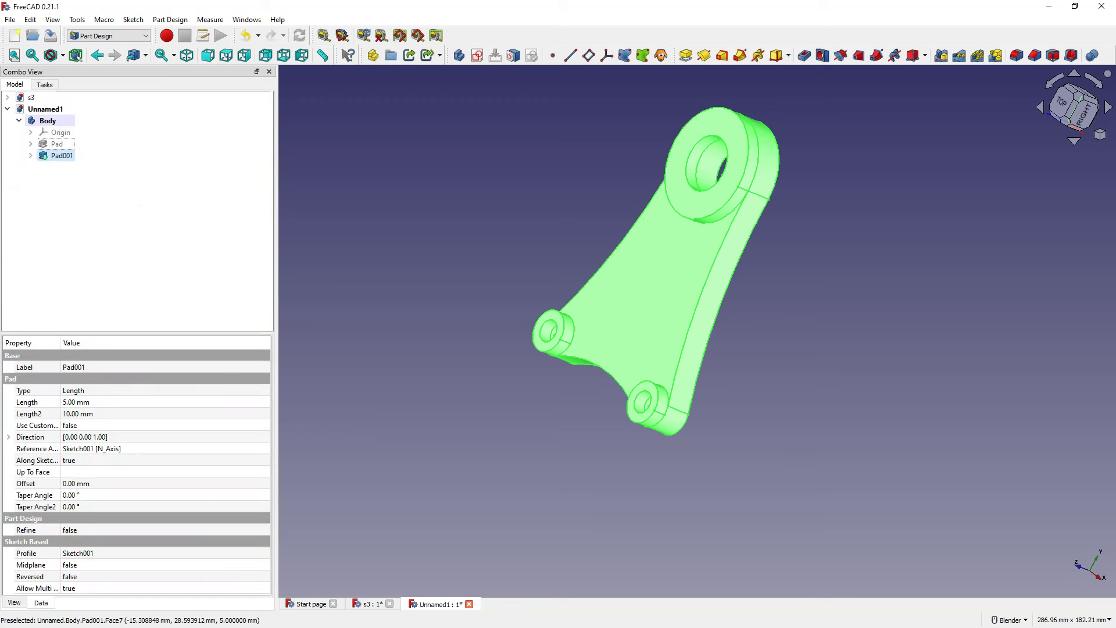
click(59, 156)
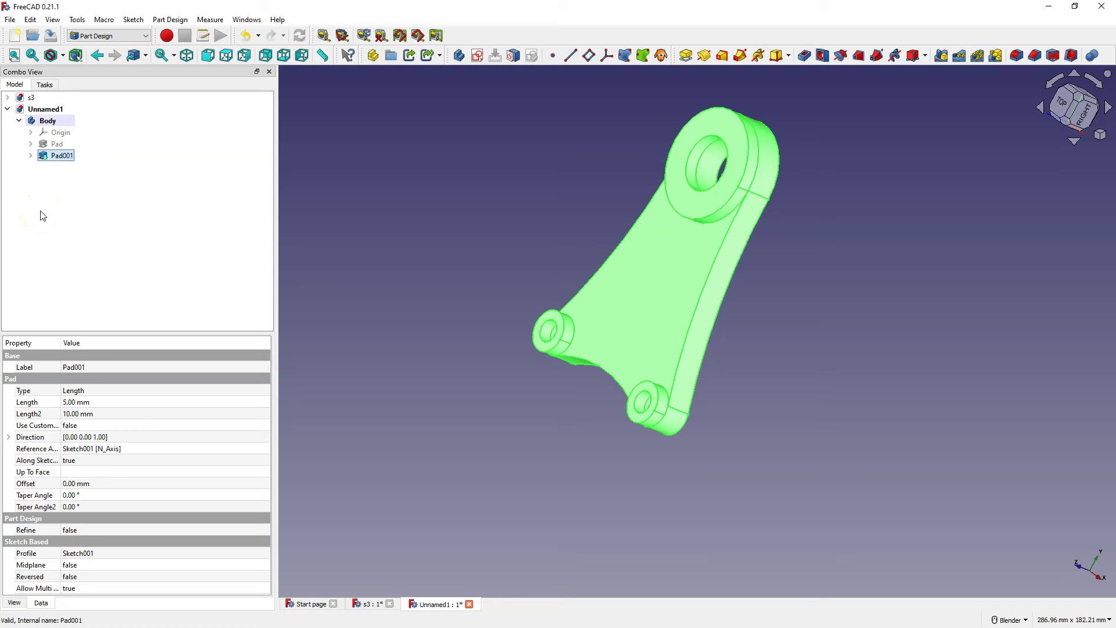
click(941, 55)
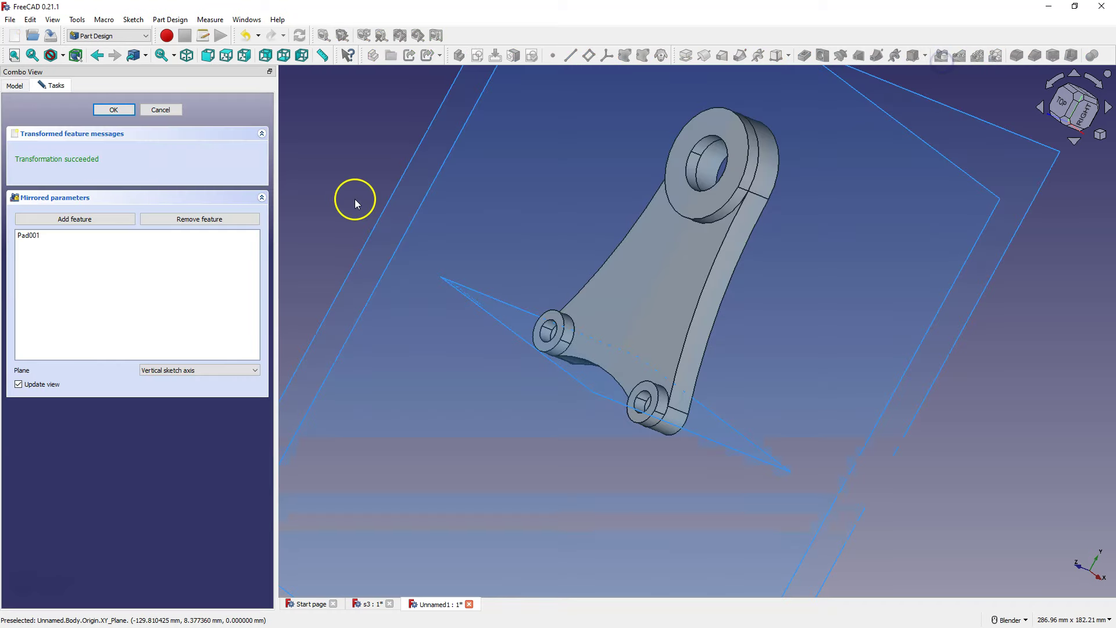
Set the mirror plane to Base XY plane and confirm the Mirrored feature.
scroll(759, 232, down, 3)
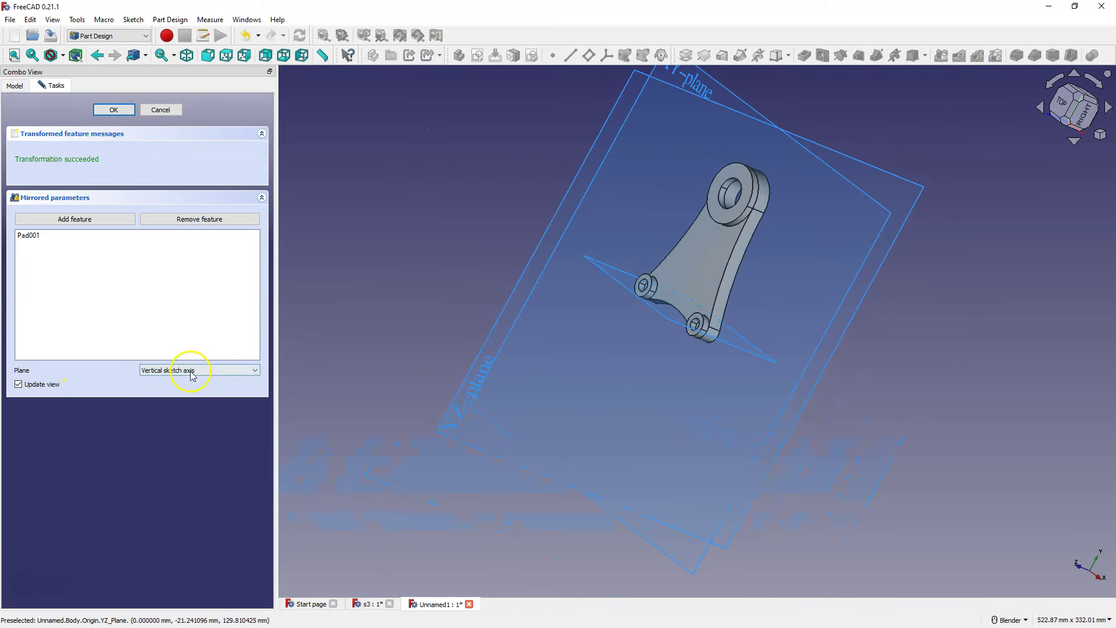
click(214, 371)
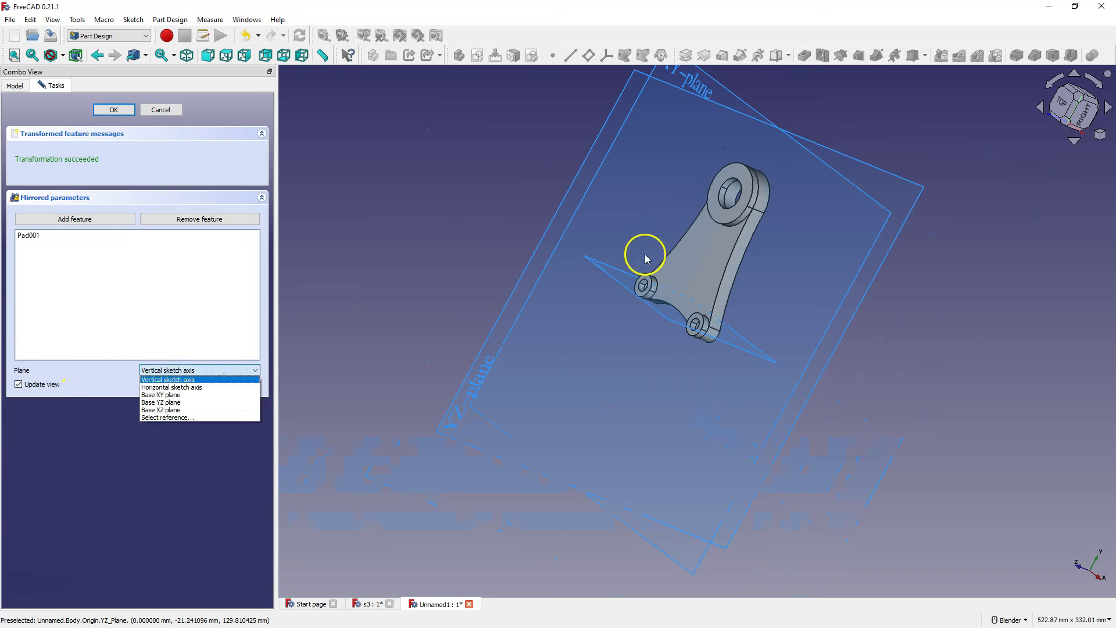
scroll(604, 319, down, 3)
scroll(610, 324, down, 2)
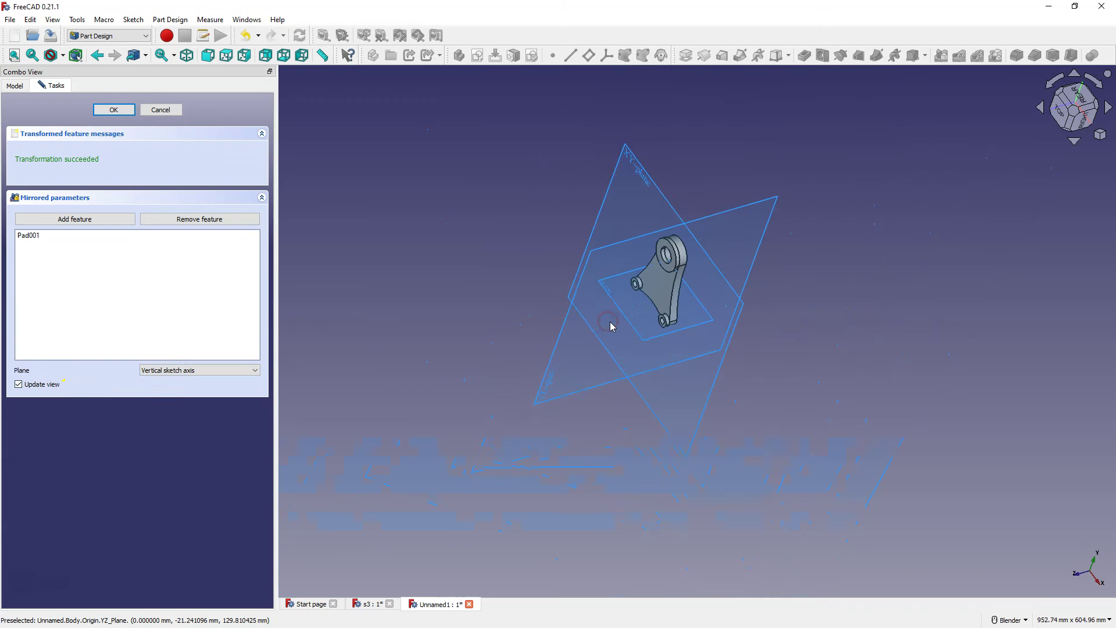
click(190, 373)
click(178, 399)
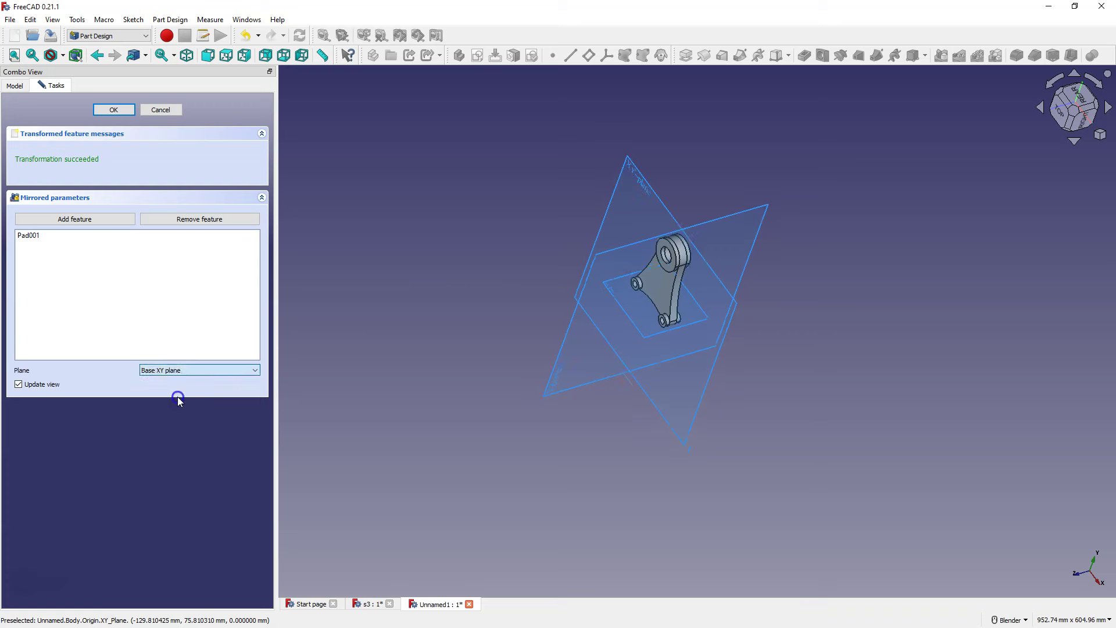
middle_drag(511, 278, 568, 242)
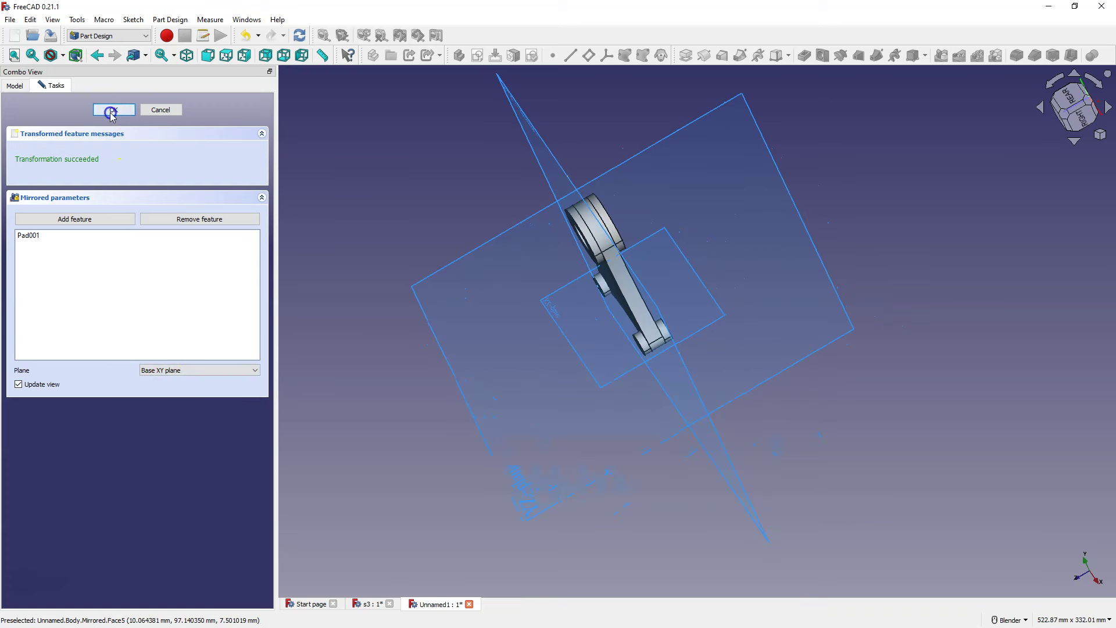
click(112, 114)
middle_drag(704, 219, 714, 328)
scroll(714, 328, up, 5)
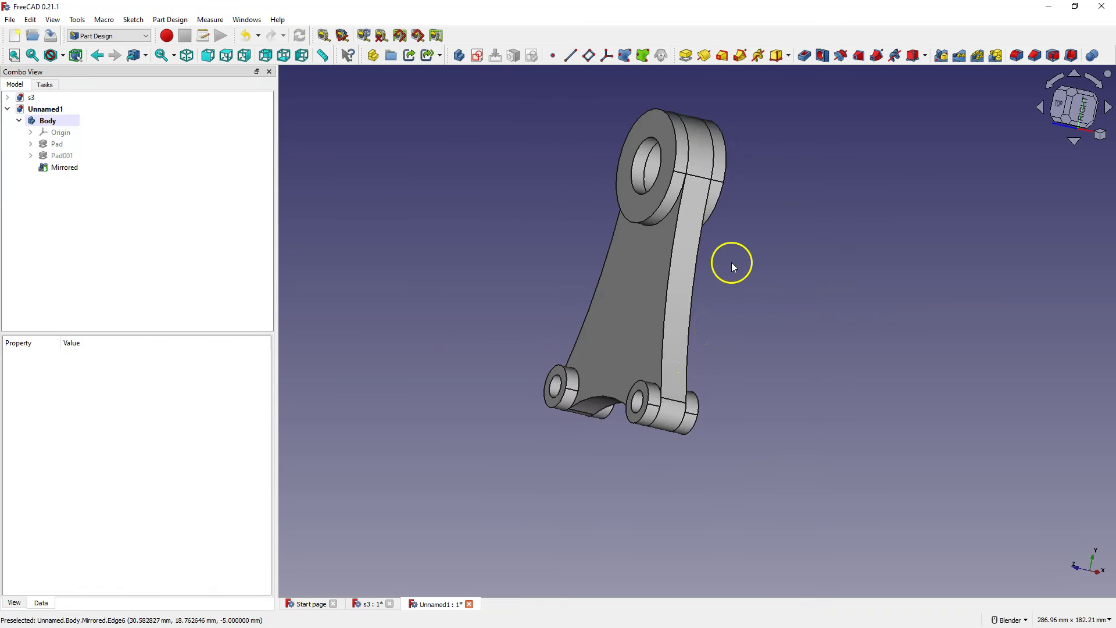
Compare the Unnamed1 bracket with the s3 reference model, then return to Unnamed1.
middle_drag(732, 266, 750, 258)
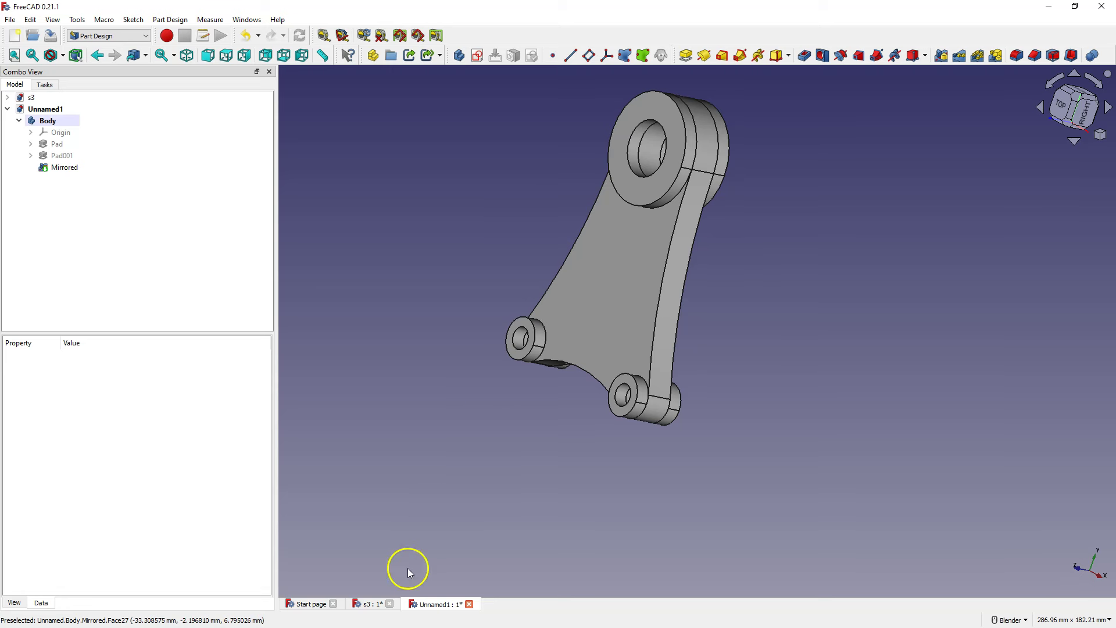
click(378, 613)
mouse_move(597, 461)
middle_down()
mouse_move(568, 514)
mouse_move(607, 463)
middle_up()
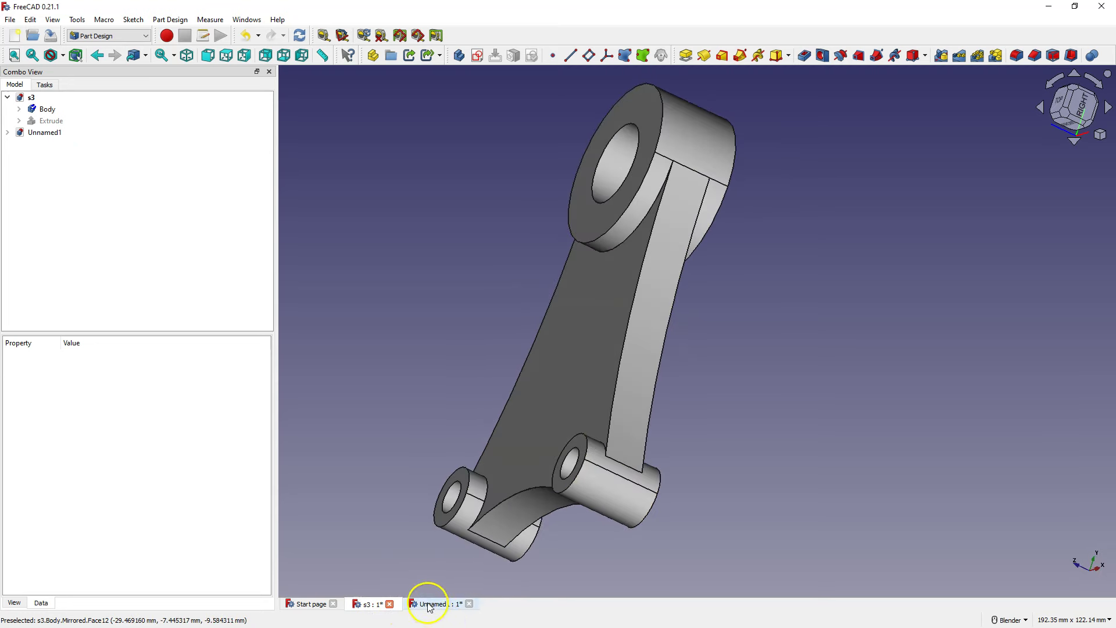
click(428, 604)
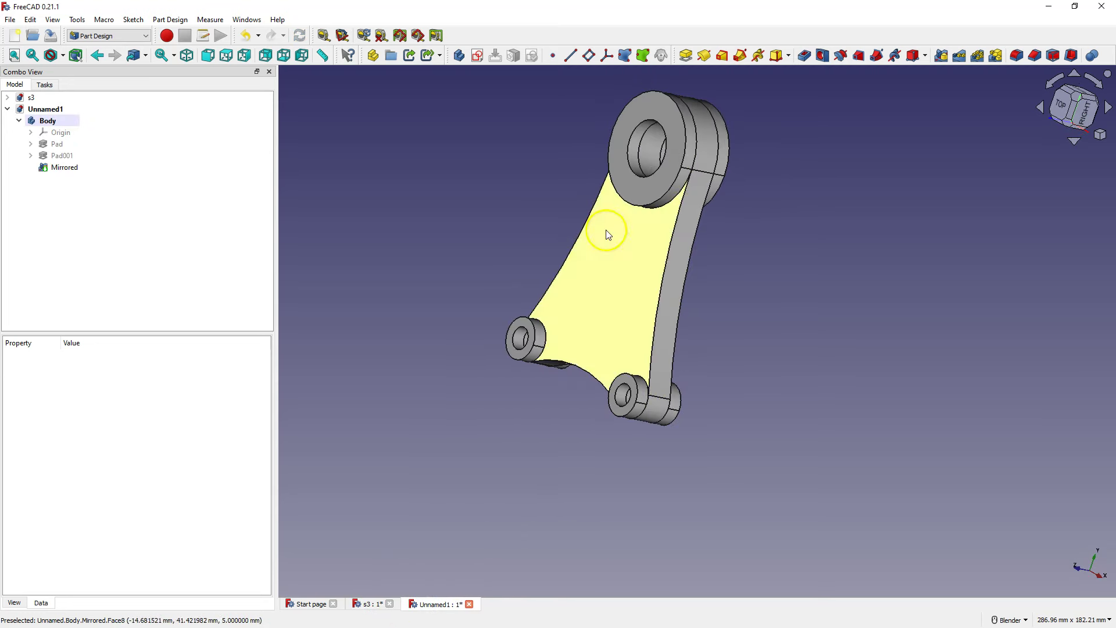
Set Refine to true on the Mirrored feature and recheck the bracket against s3.
click(67, 169)
click(85, 428)
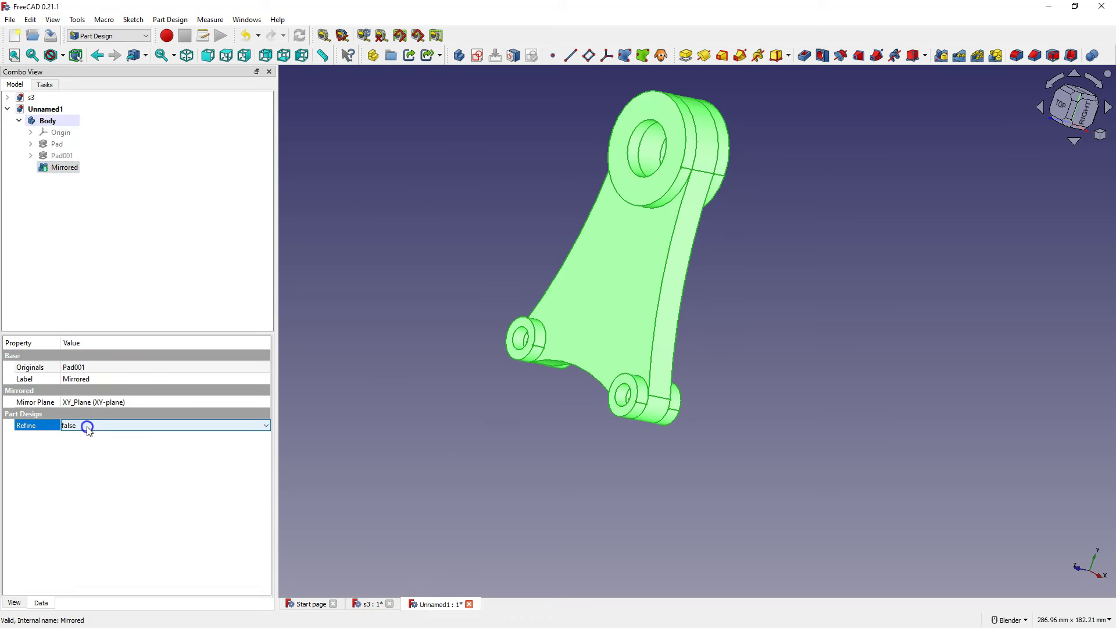
click(87, 440)
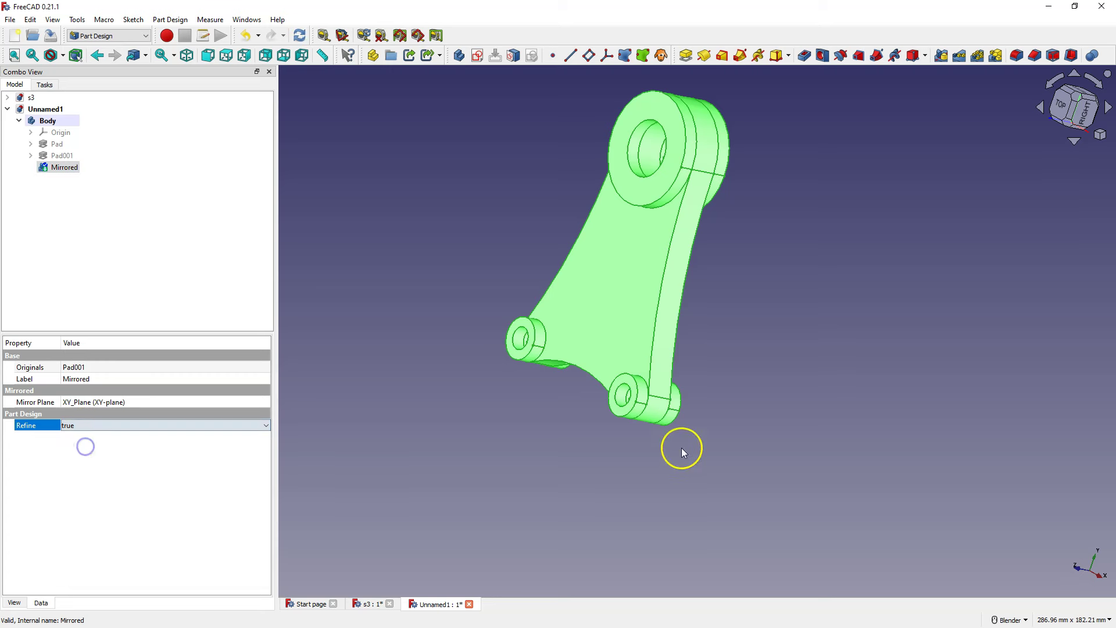
click(422, 261)
middle_drag(422, 261, 493, 390)
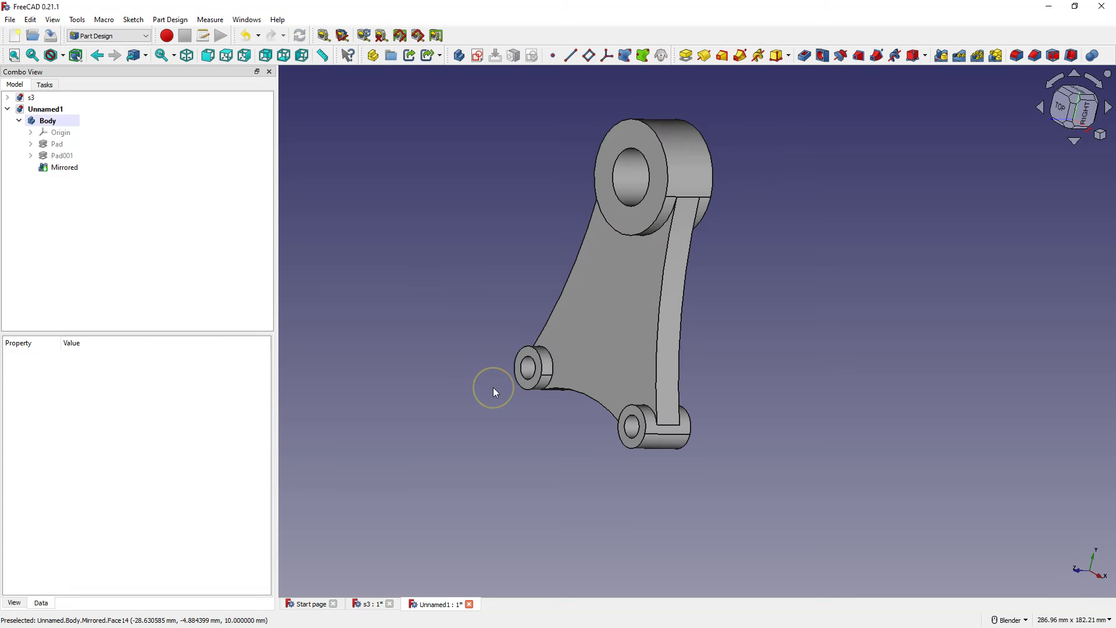
click(371, 604)
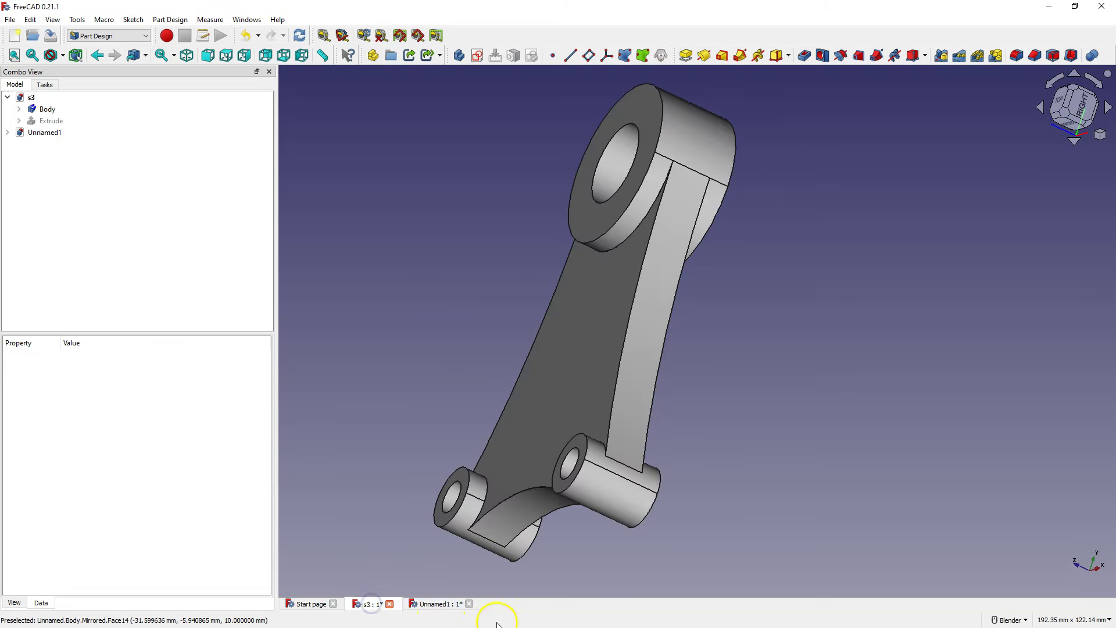
click(437, 604)
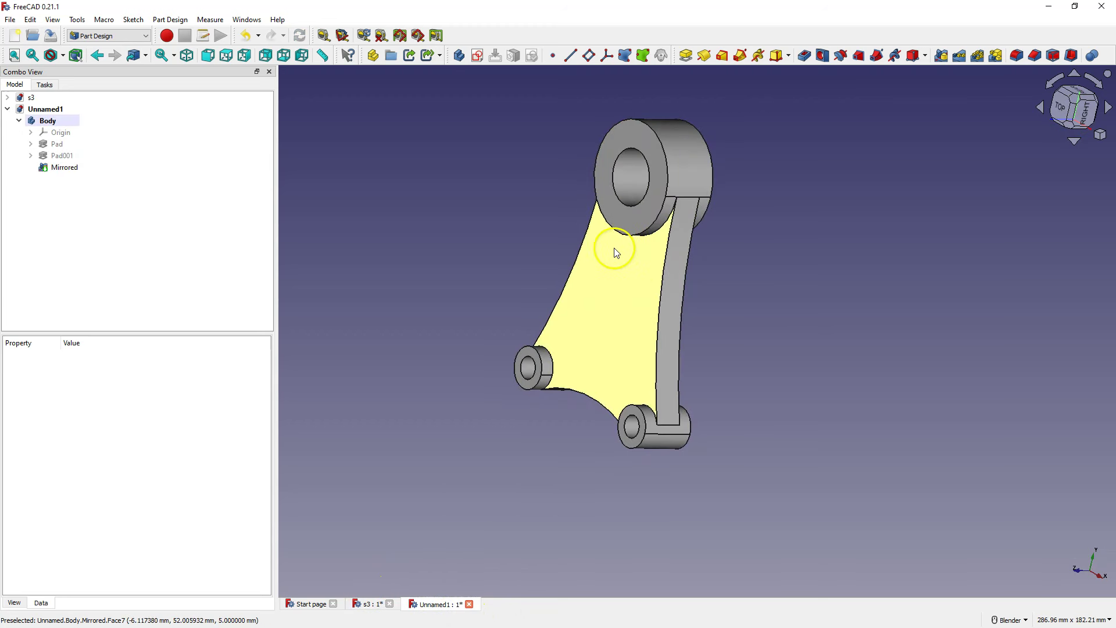
scroll(512, 327, down, 2)
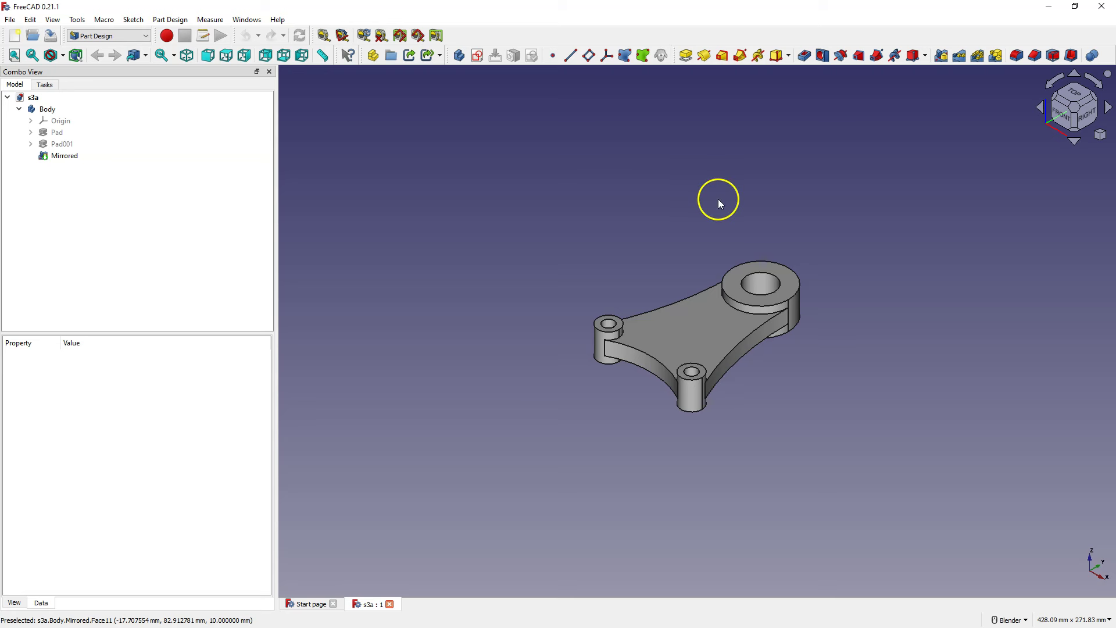
Pad the large boss ring's top face 10 mm as Pad002.
click(735, 278)
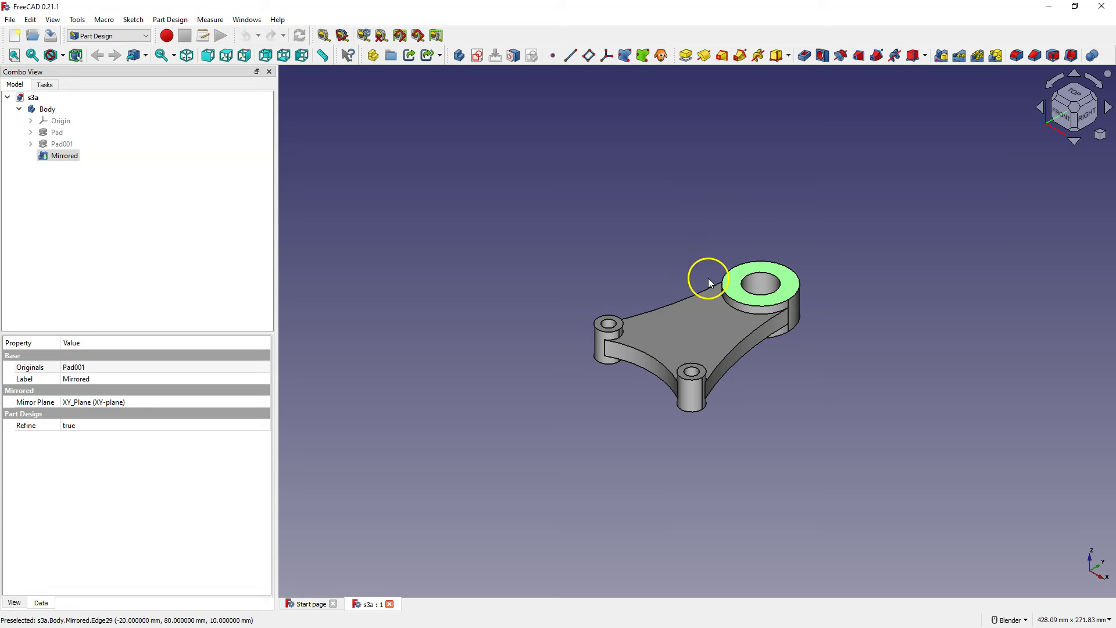
click(686, 55)
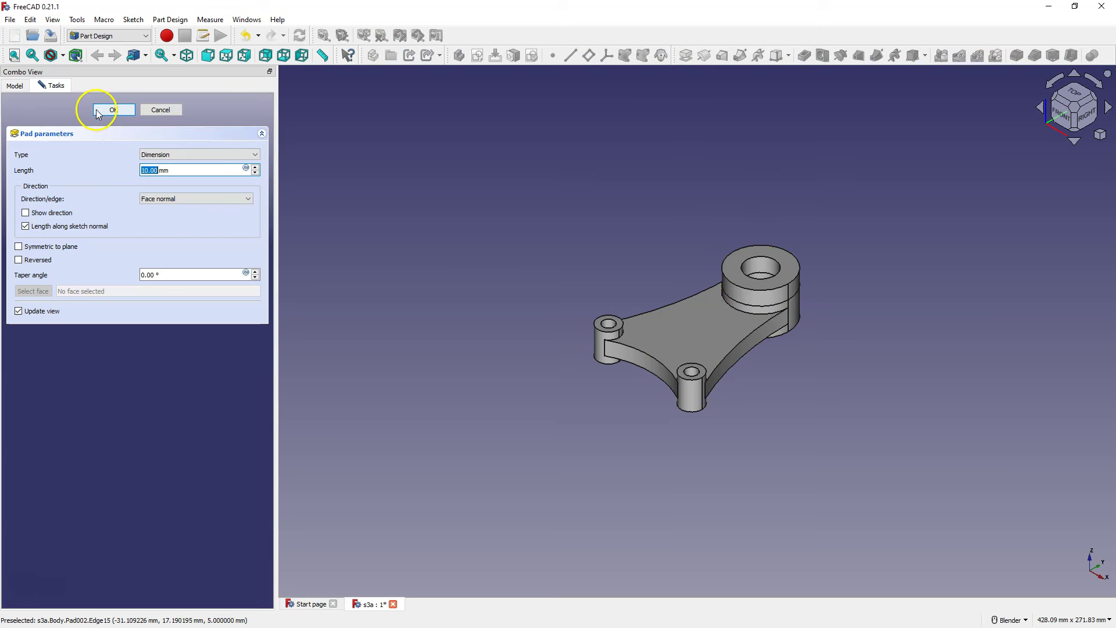
click(107, 109)
mouse_move(804, 296)
middle_down()
mouse_move(642, 311)
mouse_move(672, 349)
mouse_move(789, 270)
mouse_move(802, 342)
middle_up()
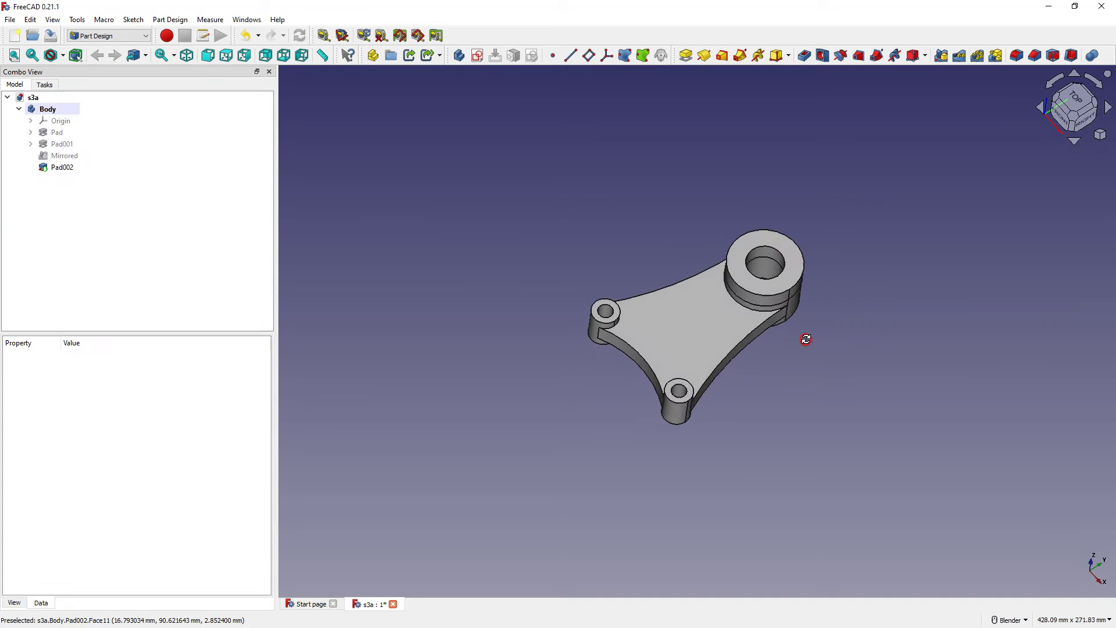
scroll(814, 427, up, 3)
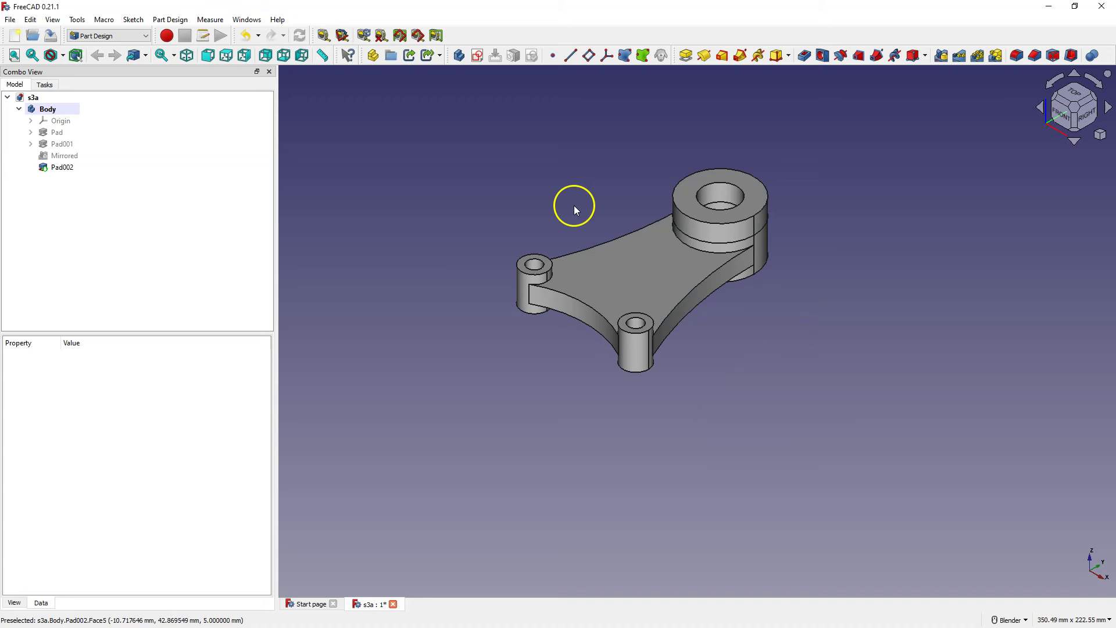
Pad the large boss's underside face 3 mm as Pad003.
mouse_move(765, 251)
middle_down()
mouse_move(543, 234)
mouse_move(569, 310)
middle_up()
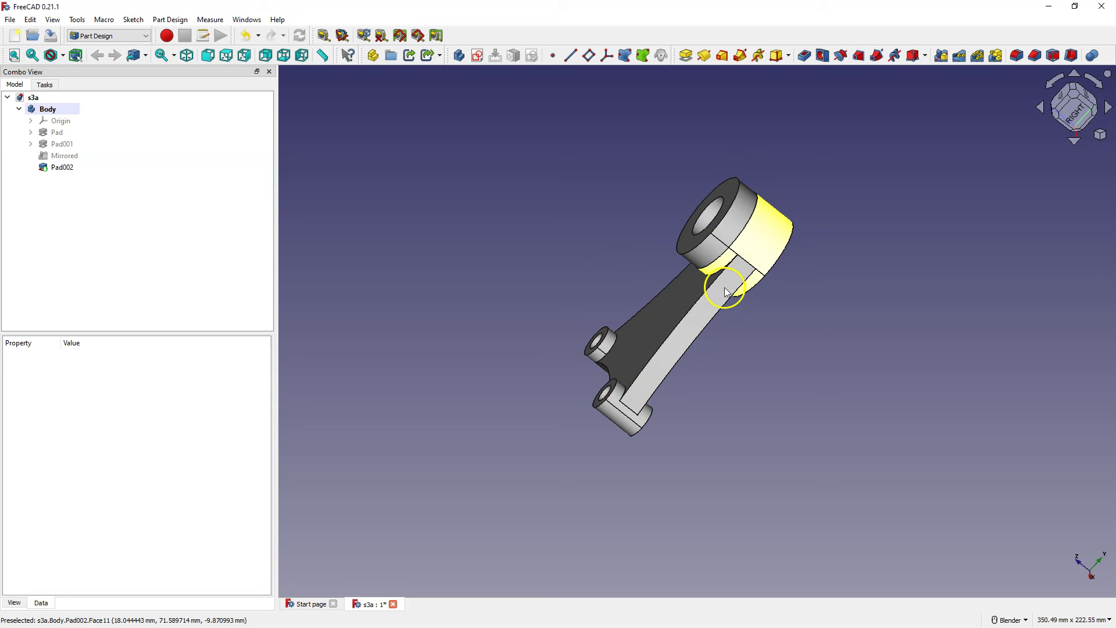
middle_drag(724, 287, 733, 491)
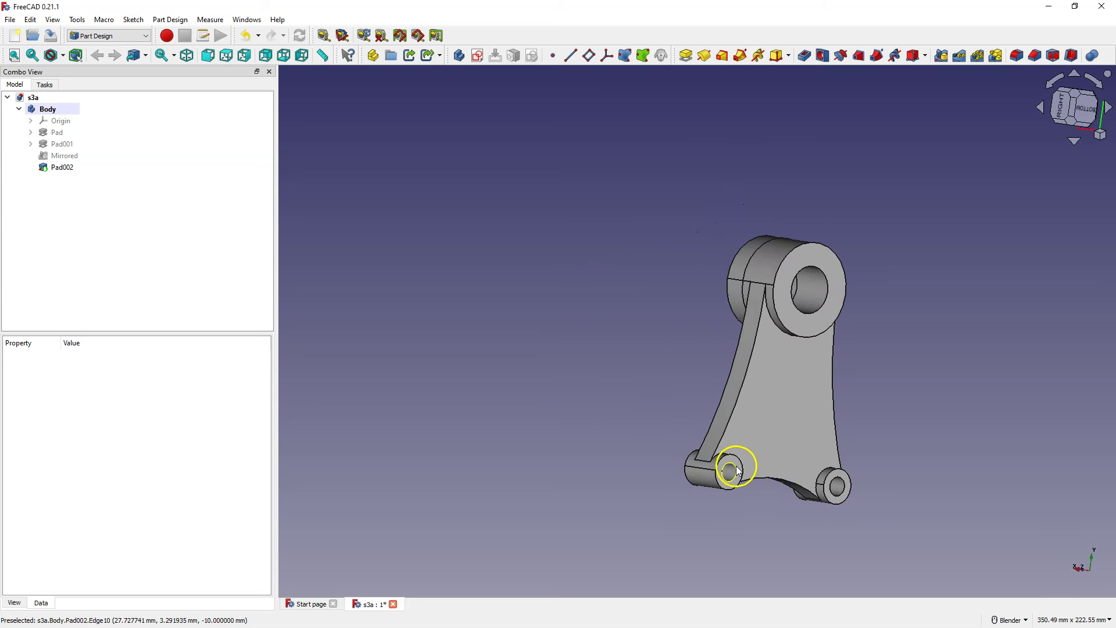
click(730, 473)
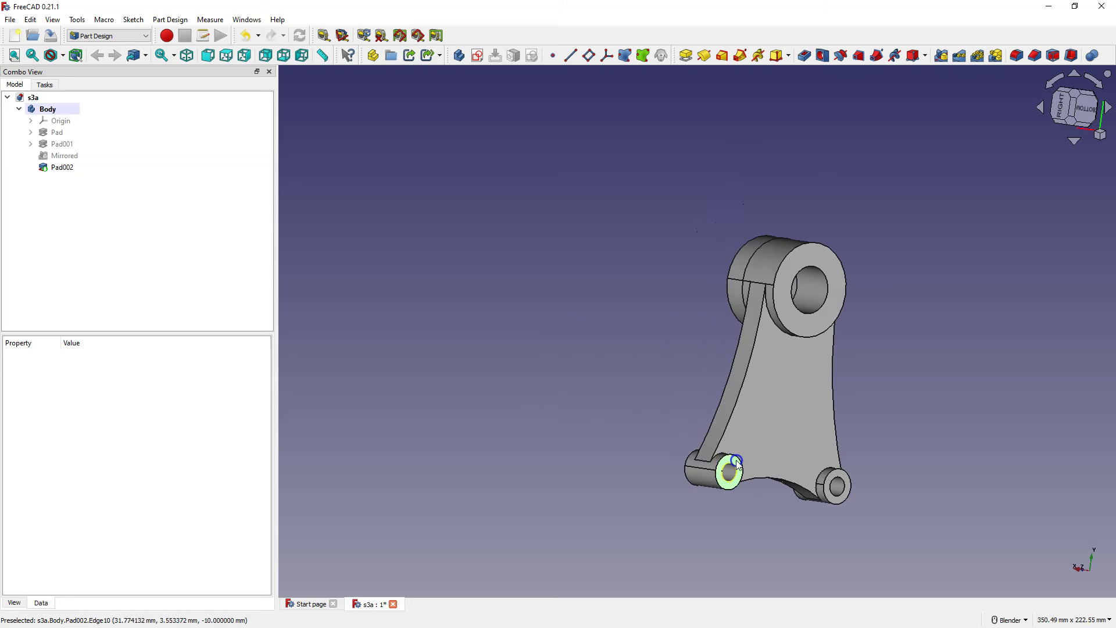
click(686, 55)
scroll(177, 171, down, 3)
scroll(173, 170, down, 2)
scroll(169, 171, down, 2)
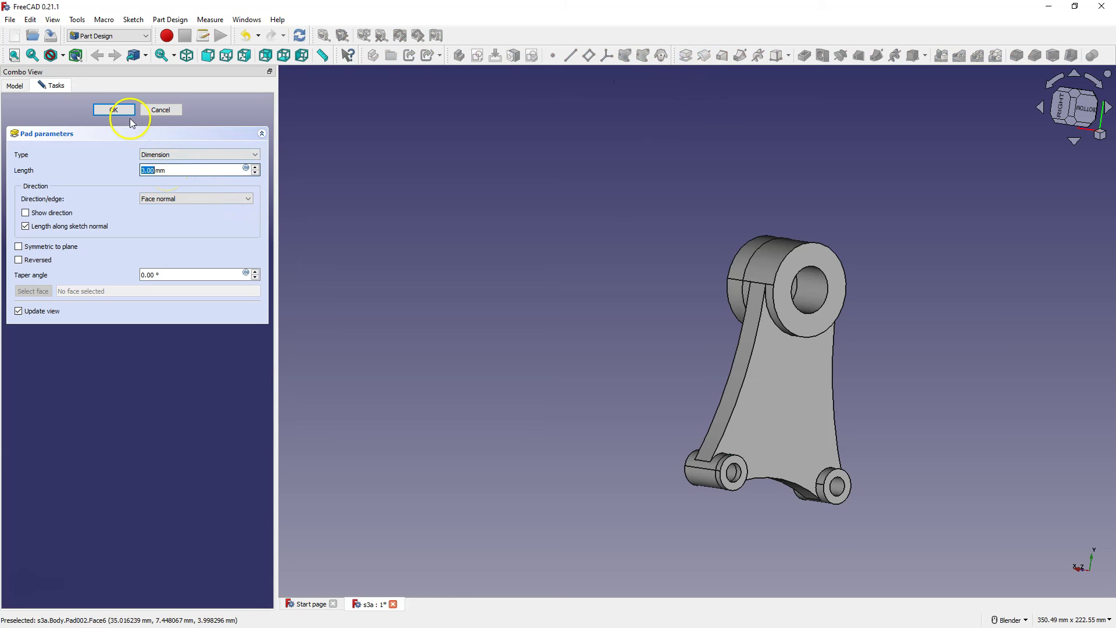
click(127, 113)
middle_drag(752, 219, 444, 267)
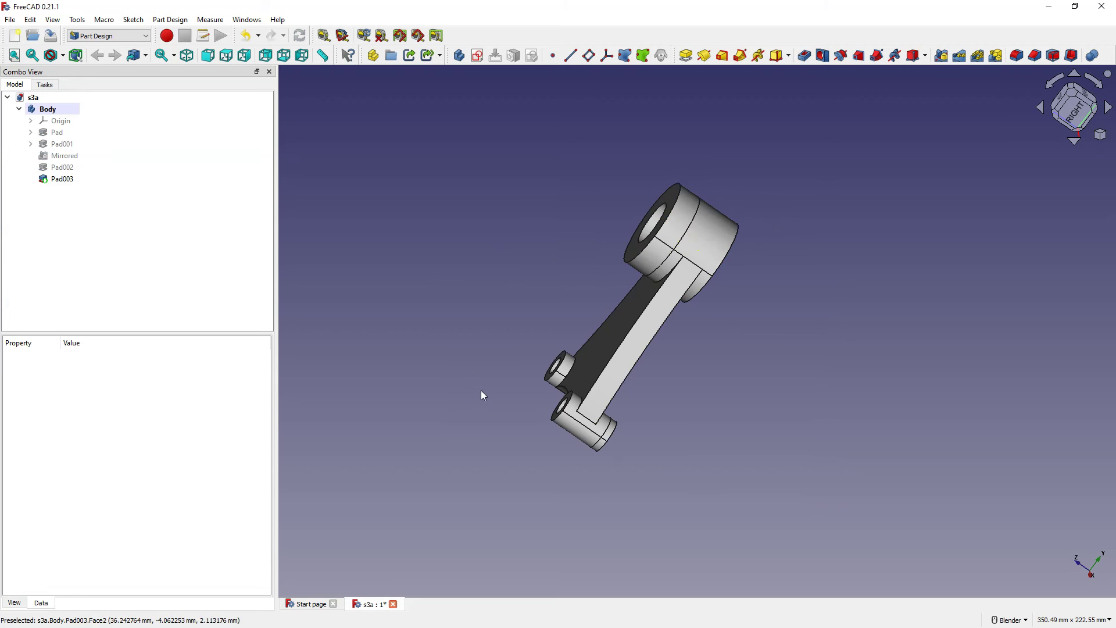
Set Pad003's Refine property to true.
click(480, 327)
click(68, 179)
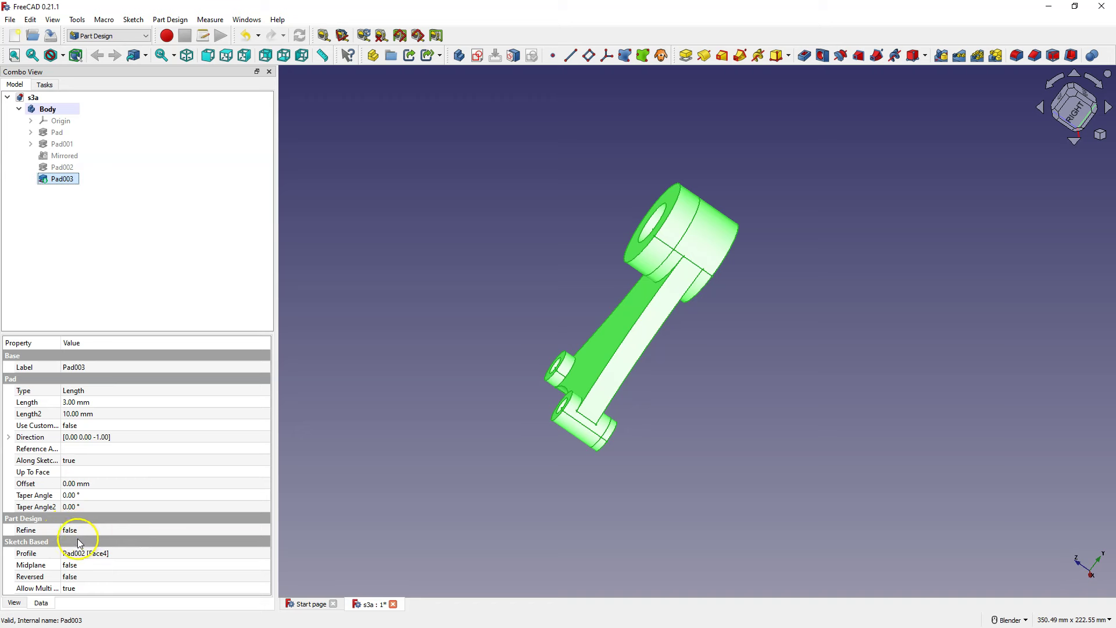
click(90, 530)
click(81, 552)
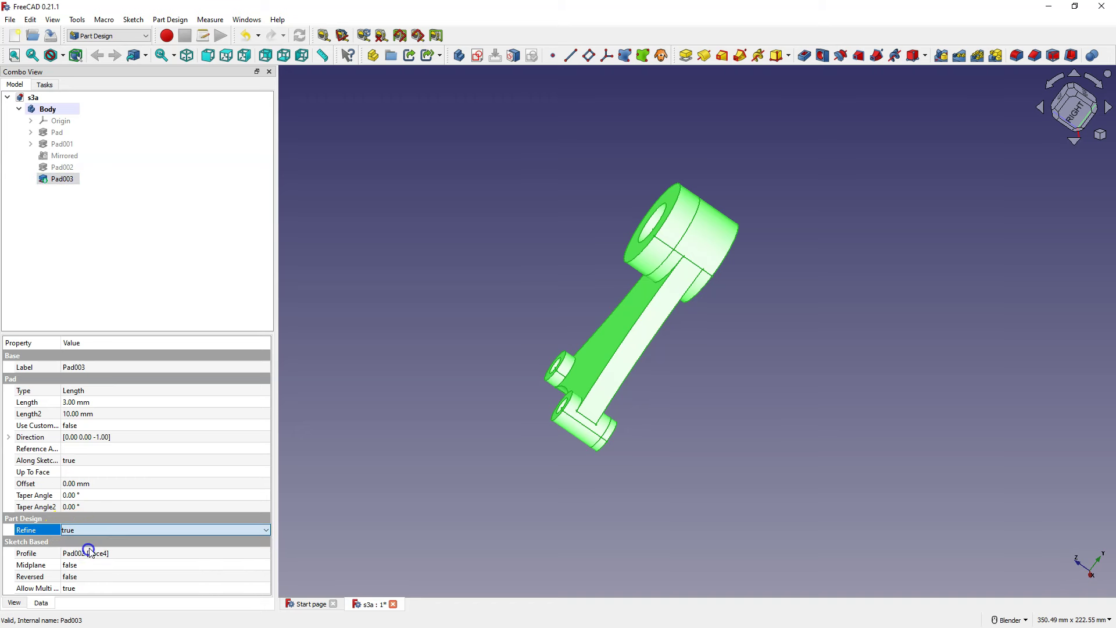
click(601, 229)
mouse_move(680, 247)
middle_down()
mouse_move(531, 288)
mouse_move(772, 273)
mouse_move(859, 354)
mouse_move(817, 279)
mouse_move(829, 307)
mouse_move(828, 297)
middle_up()
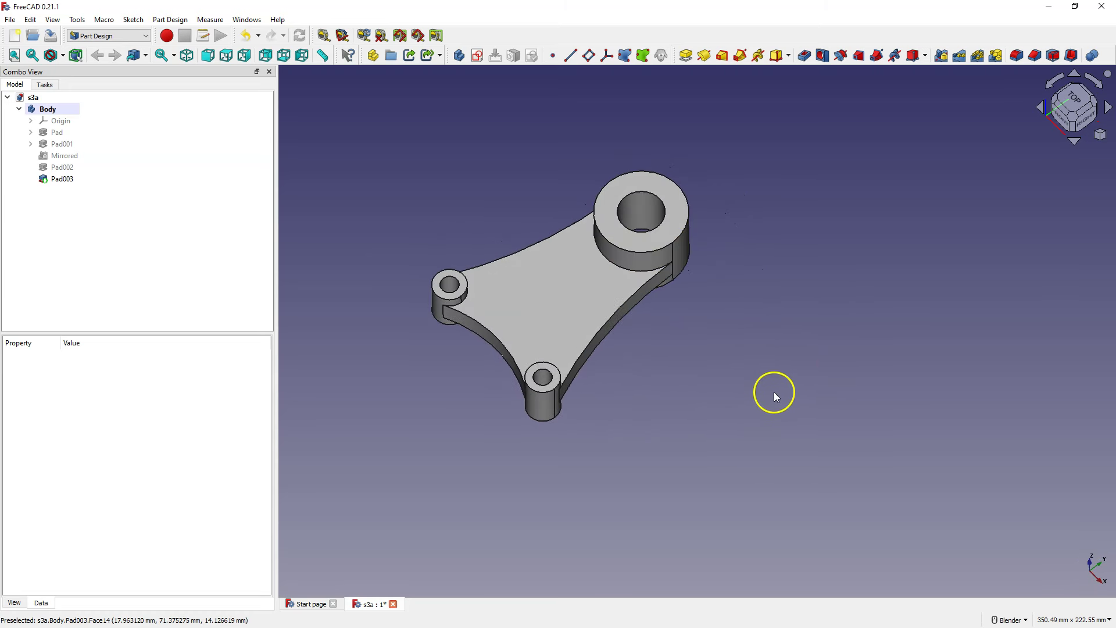
Pad the plate's top face 1 mm as Pad004.
click(555, 274)
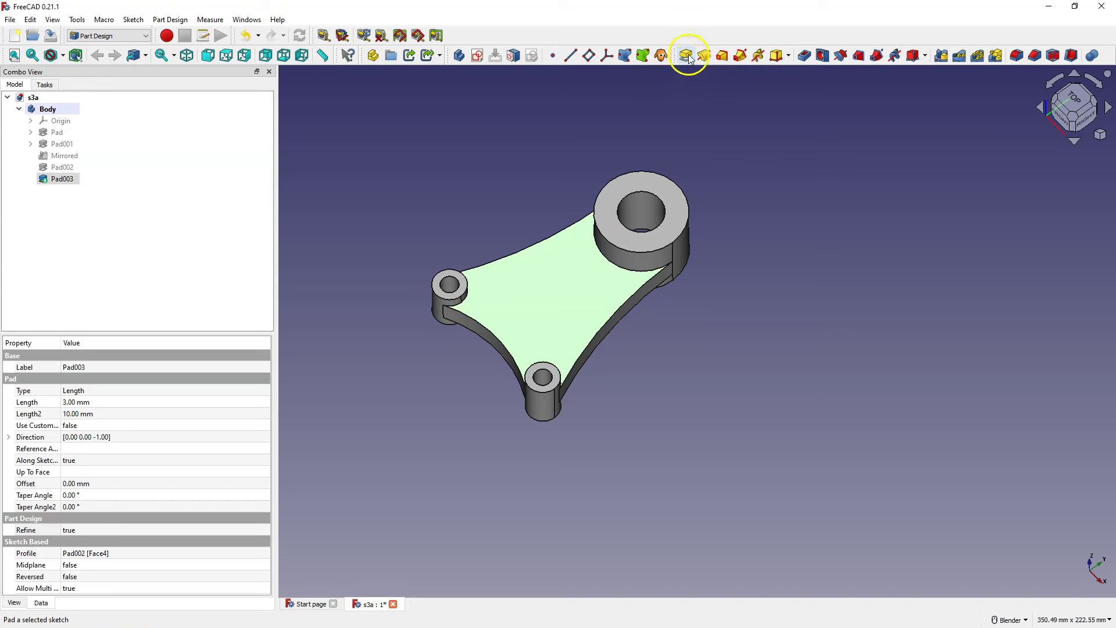
click(686, 57)
middle_drag(712, 179, 658, 241)
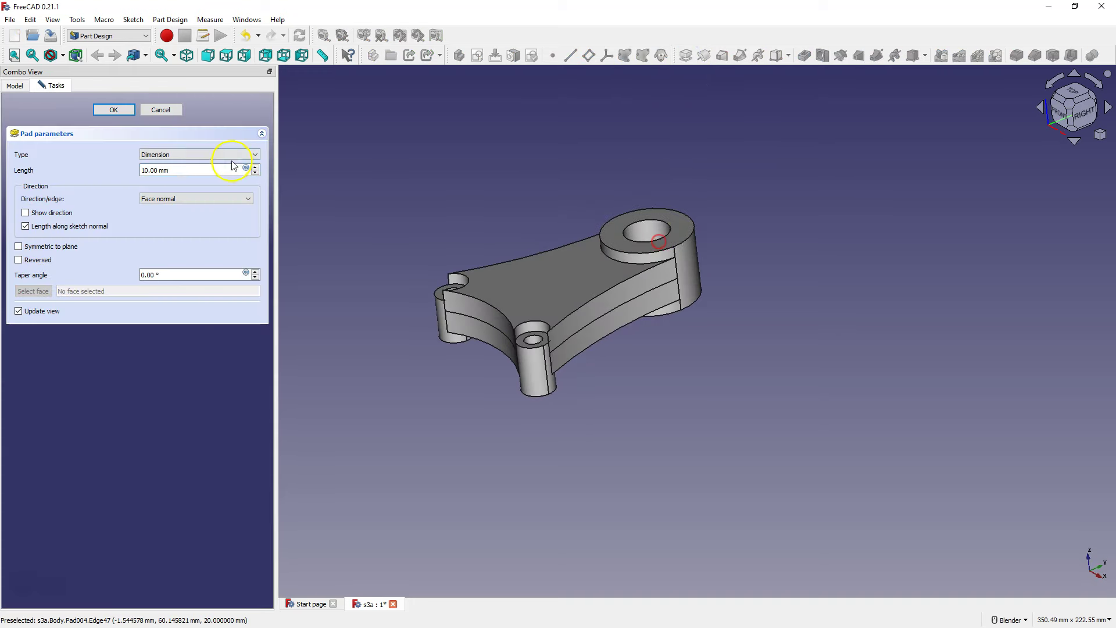
scroll(153, 168, down, 10)
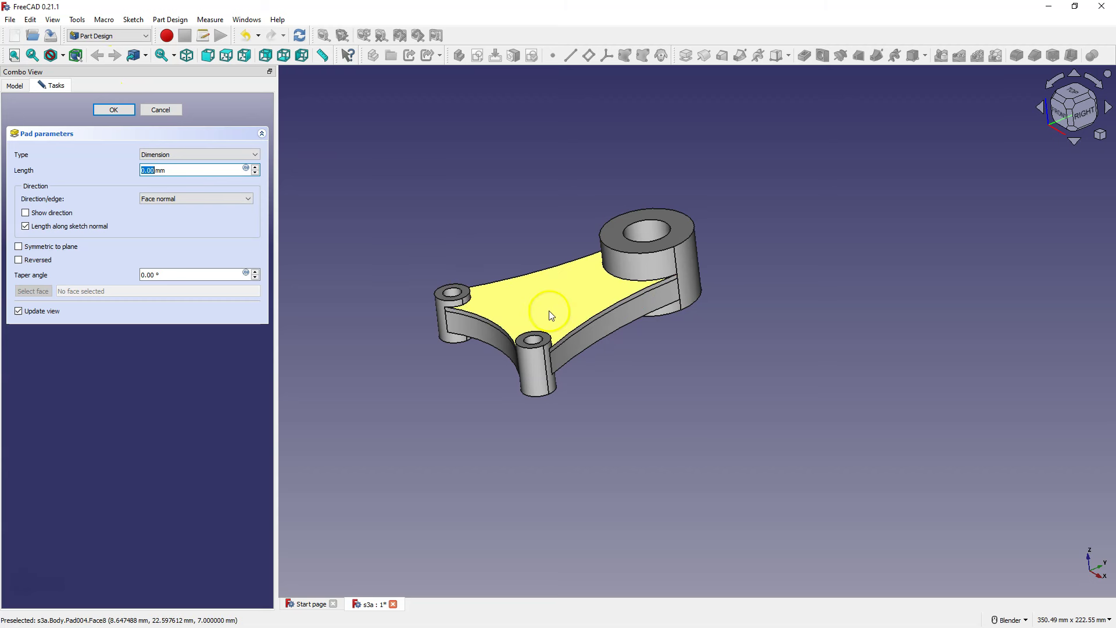
scroll(549, 302, up, 1)
click(177, 172)
scroll(176, 172, up, 1)
click(112, 110)
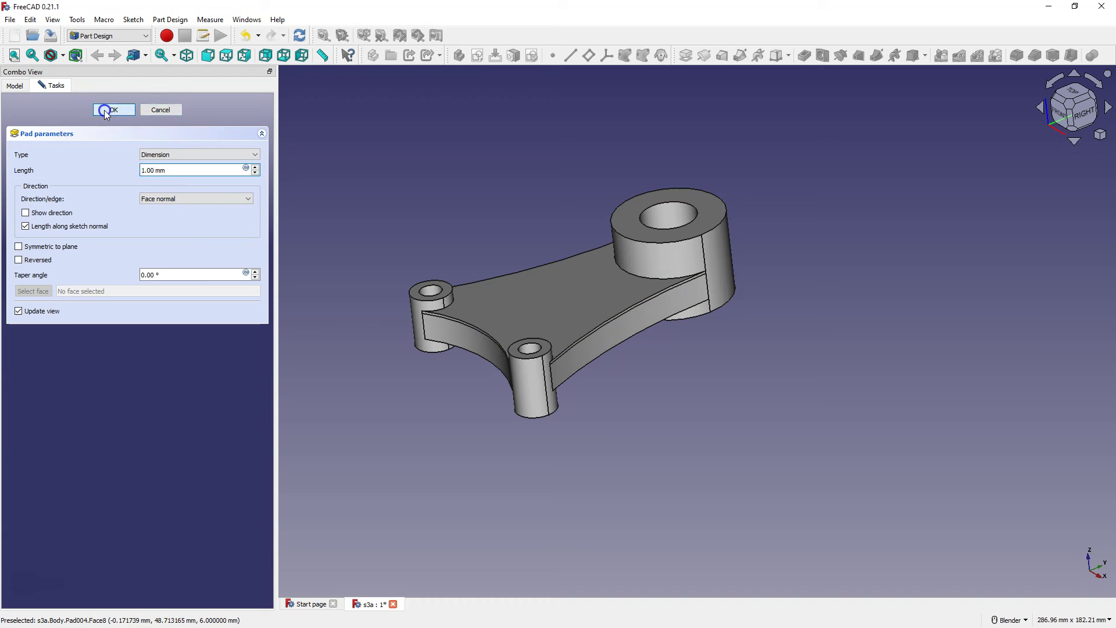
Set Pad004's Refine property to true.
click(65, 192)
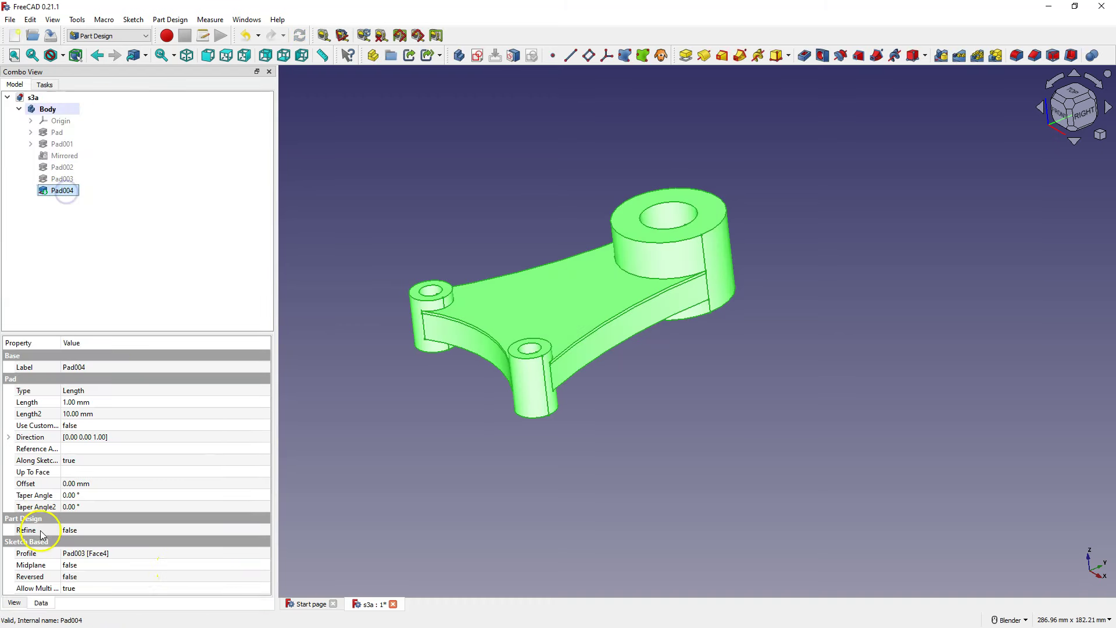
click(76, 530)
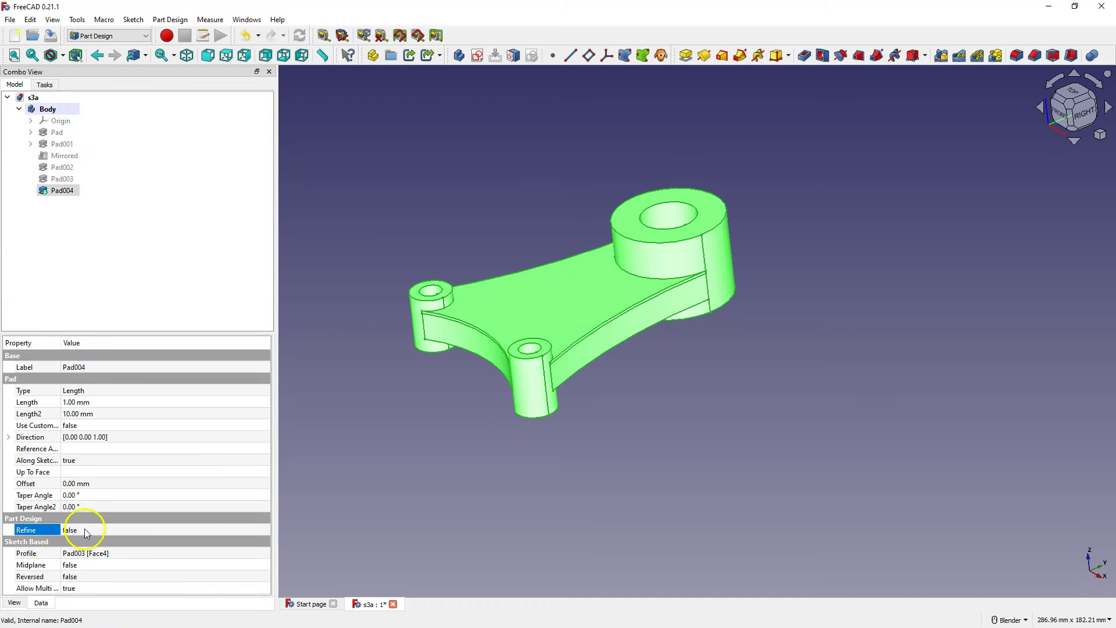
click(86, 529)
click(330, 497)
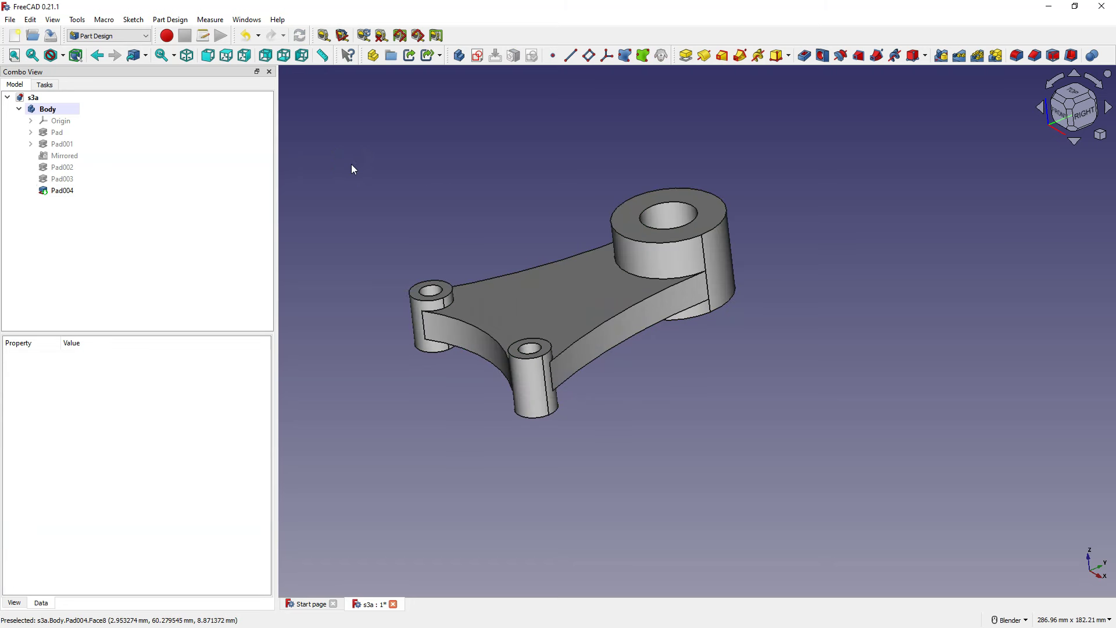
Toggle the 'Automatically refine model' option in Part/Part Design General preferences, then close the dialog.
click(36, 22)
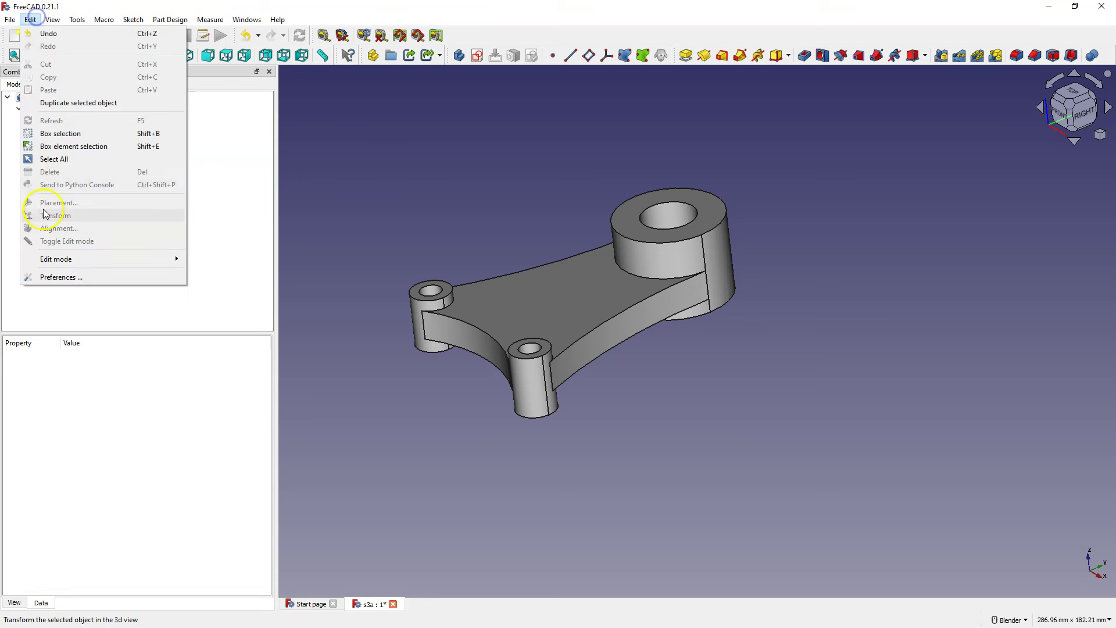
click(63, 274)
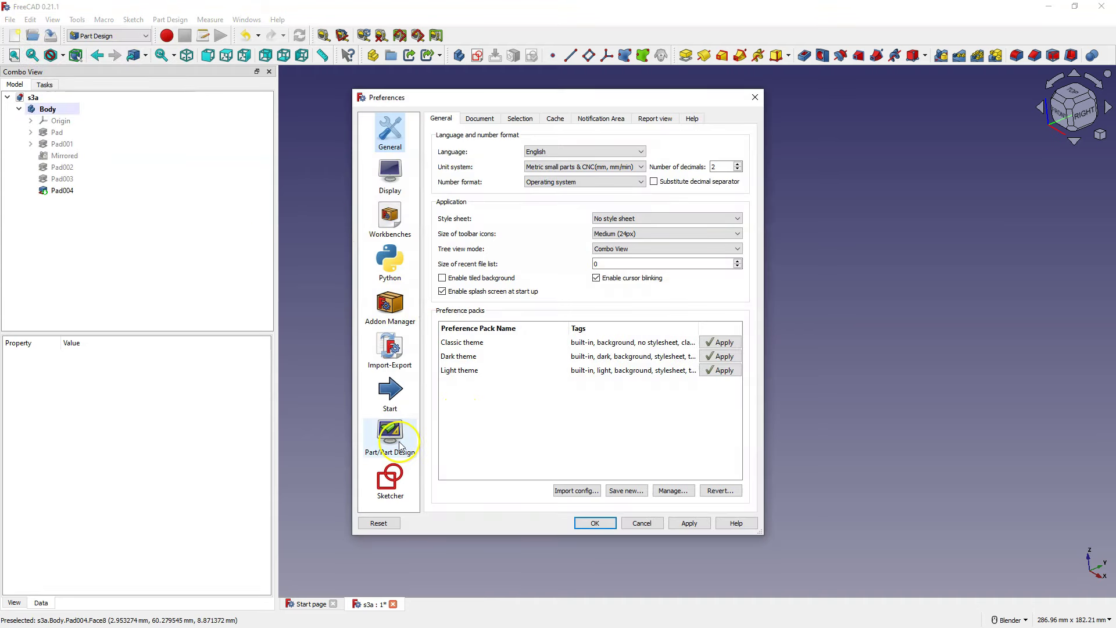
click(400, 447)
click(440, 162)
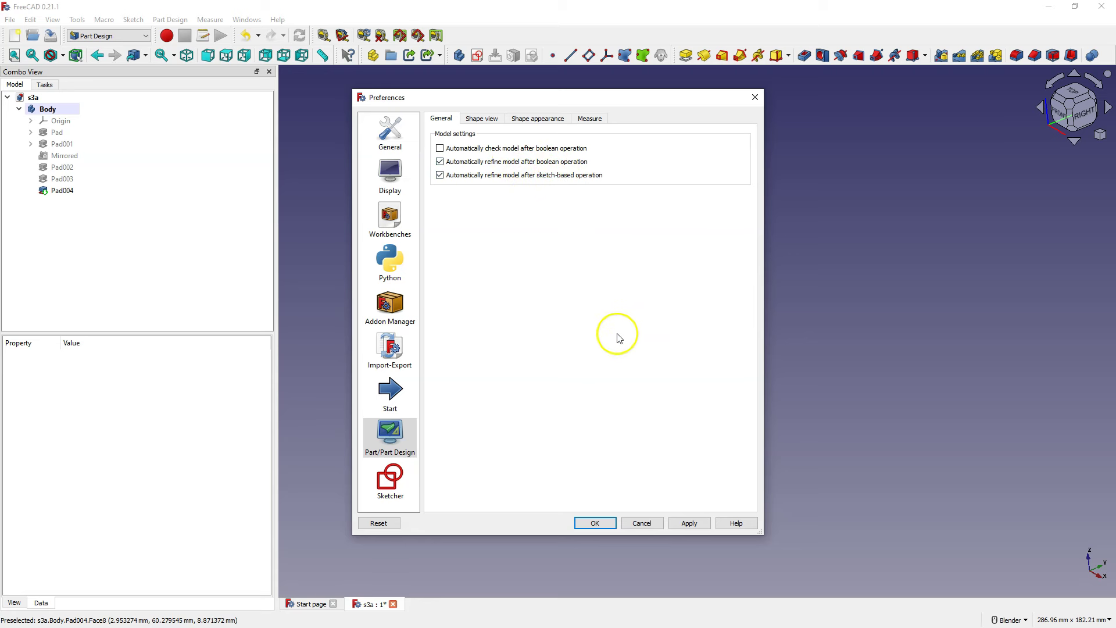
click(440, 161)
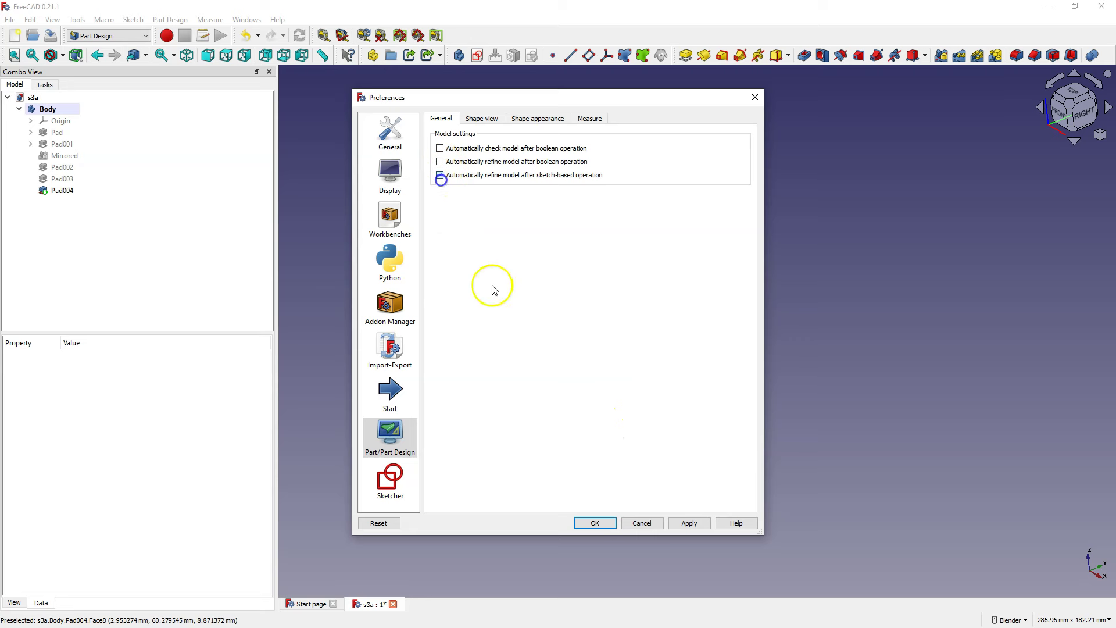
click(642, 523)
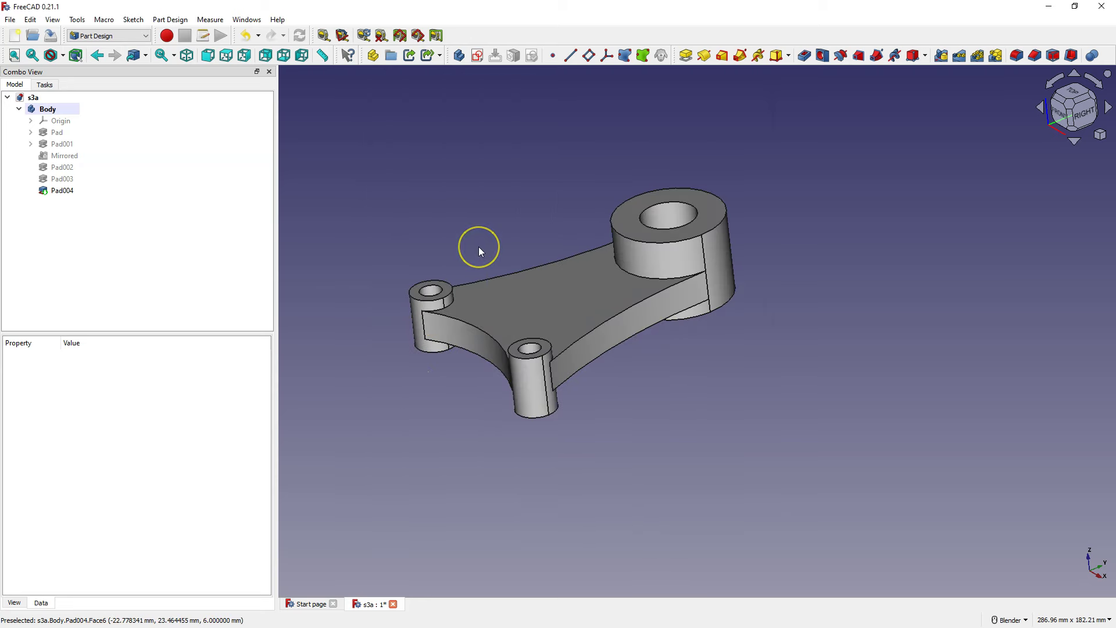